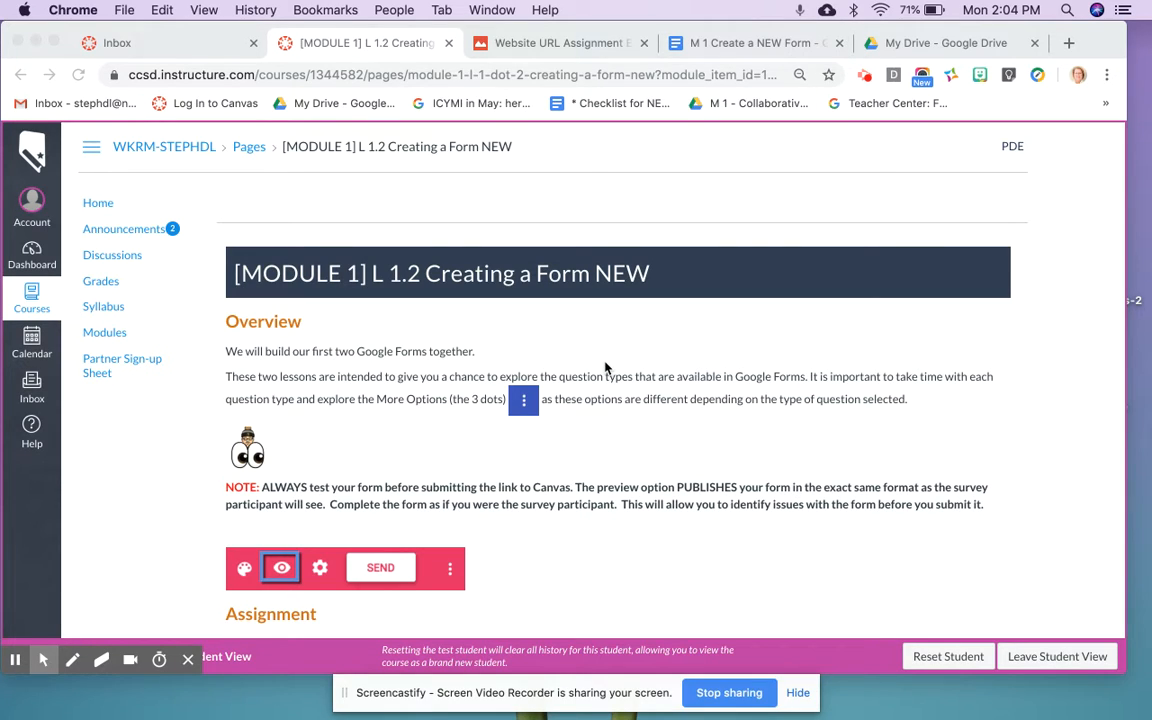
Step: Open the 'M 1 Create a NEW Form' step-by-step instructions Doc, then go back to the Canvas lesson
{"action": "scroll", "coordinate": [605, 369], "scroll_direction": "down", "scroll_amount": 3}
{"action": "scroll", "coordinate": [605, 369], "scroll_direction": "down", "scroll_amount": 4}
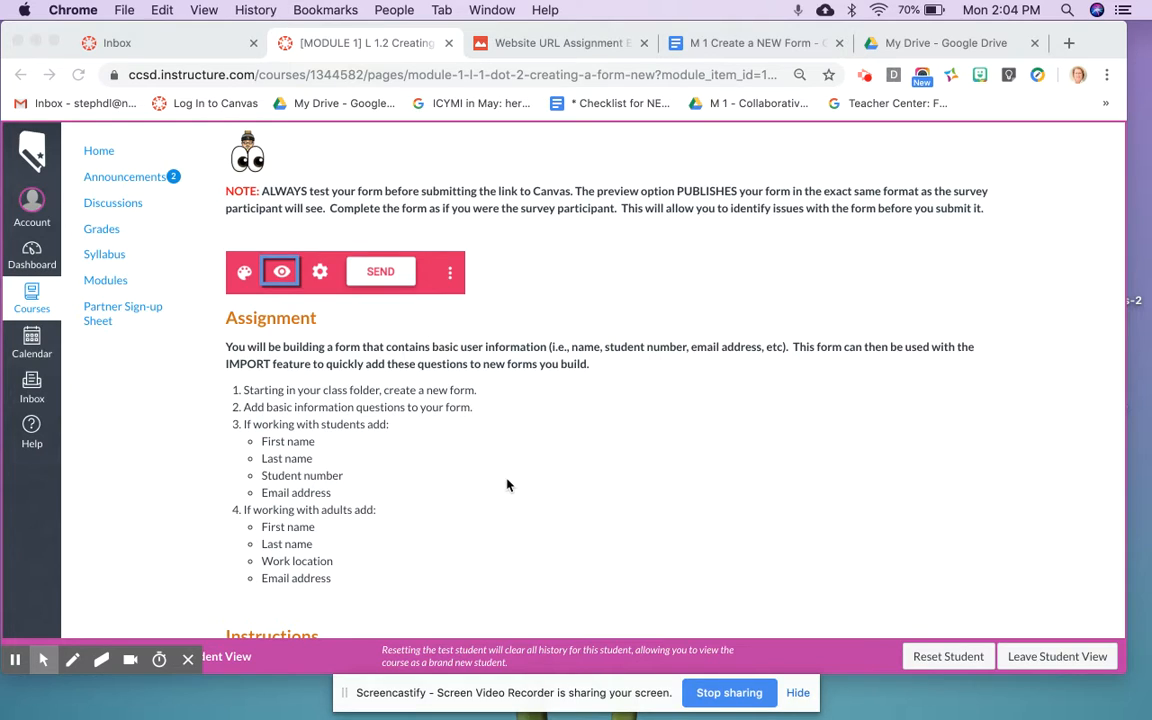
{"action": "scroll", "coordinate": [507, 483], "scroll_direction": "down", "scroll_amount": 10}
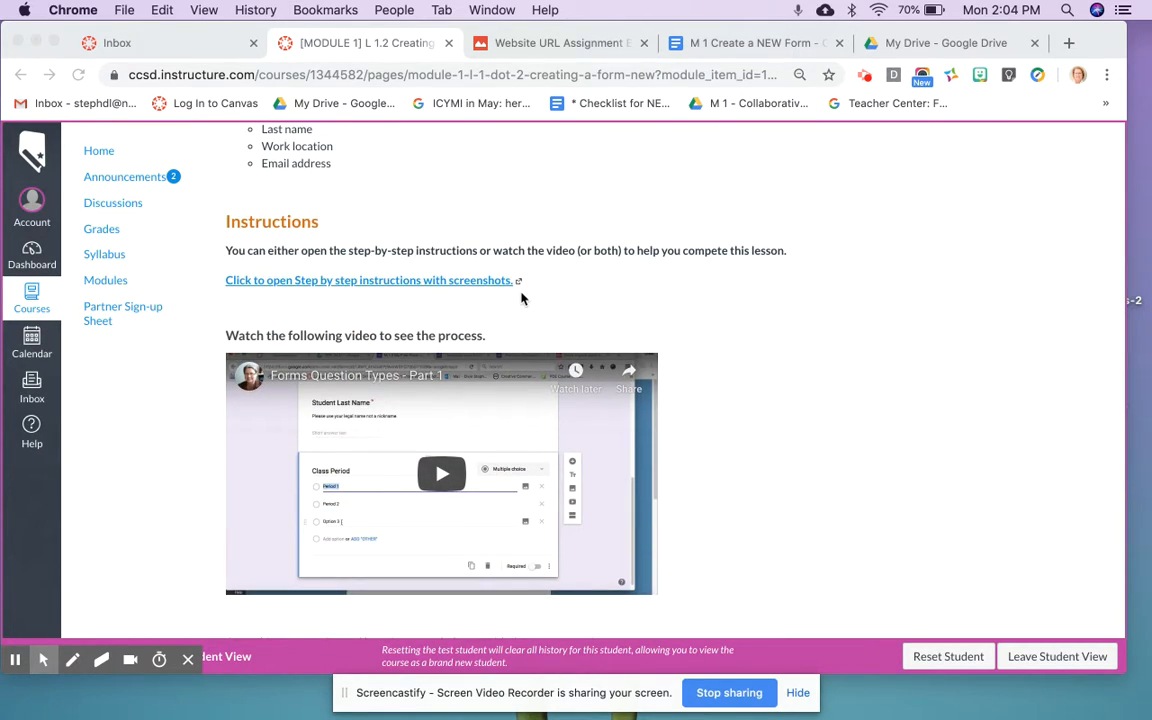
{"action": "left_click", "coordinate": [397, 288]}
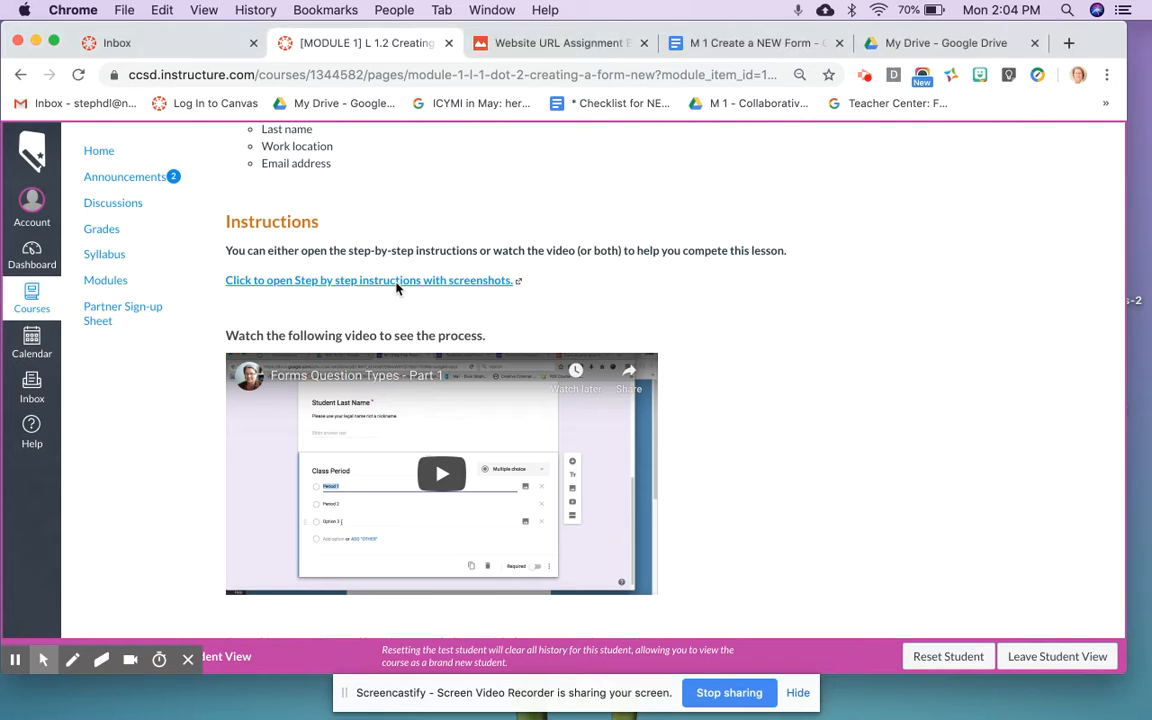
{"action": "left_click", "coordinate": [397, 286]}
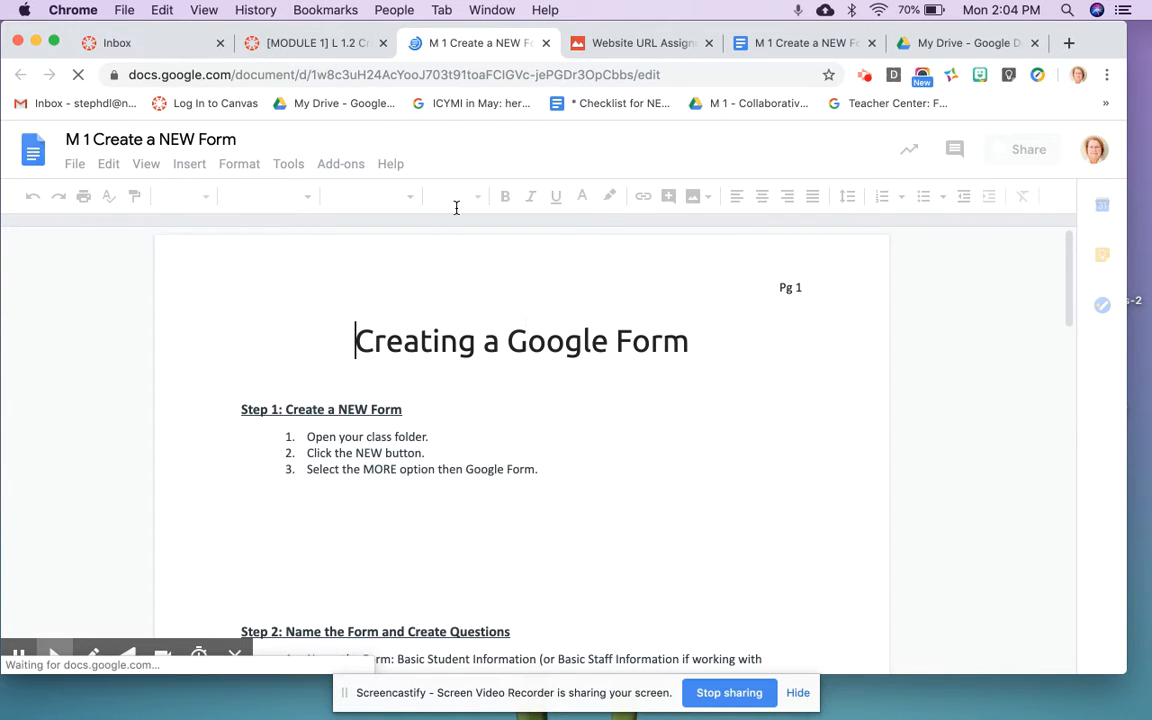
{"action": "left_click", "coordinate": [334, 45]}
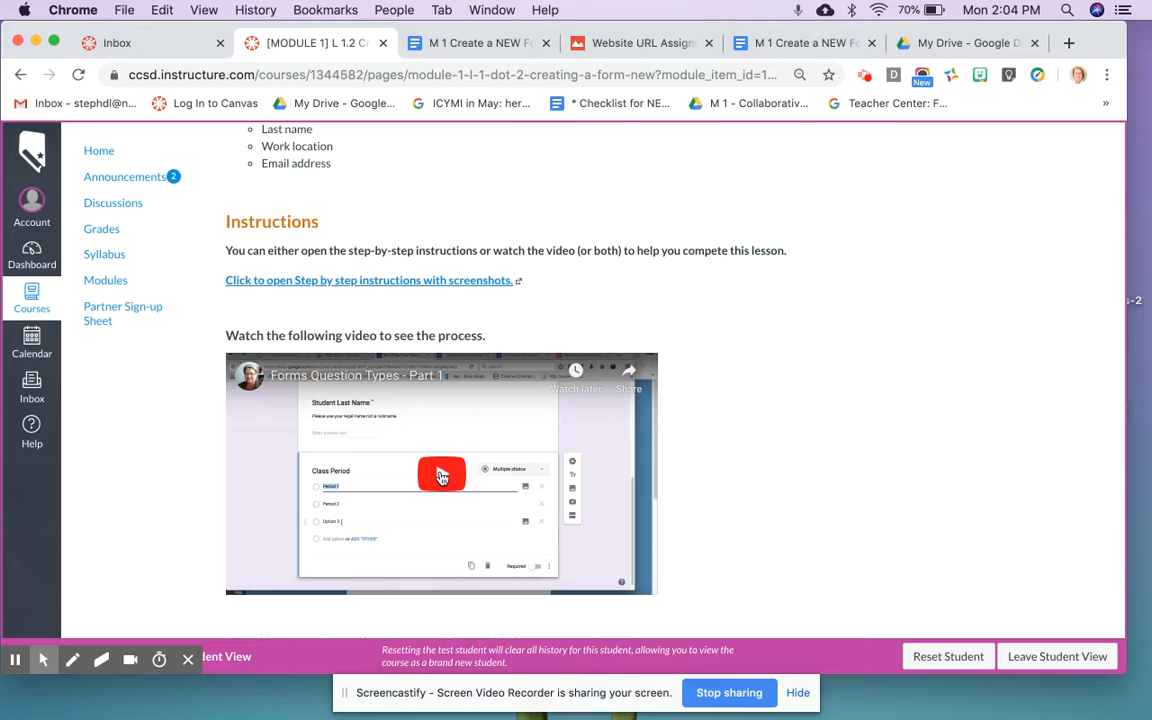
Step: Scroll down to the embedded slides and jump to the Create New Form slide
{"action": "scroll", "coordinate": [442, 477], "scroll_direction": "down", "scroll_amount": 5}
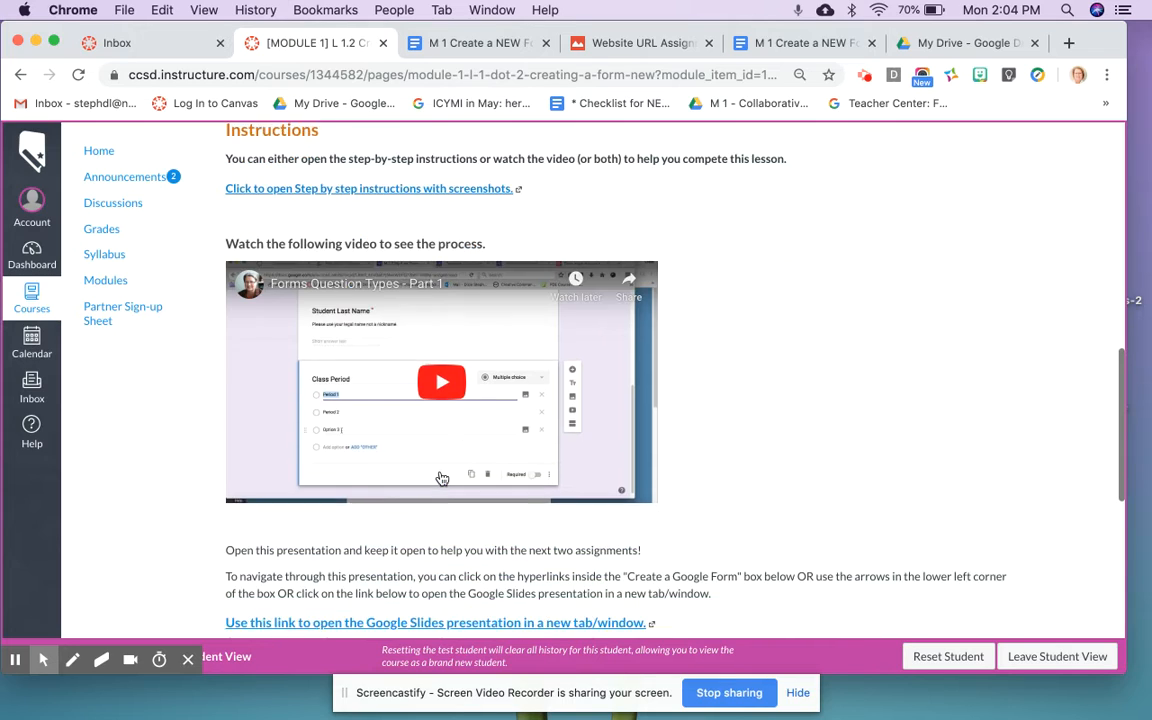
{"action": "scroll", "coordinate": [442, 478], "scroll_direction": "down", "scroll_amount": 4}
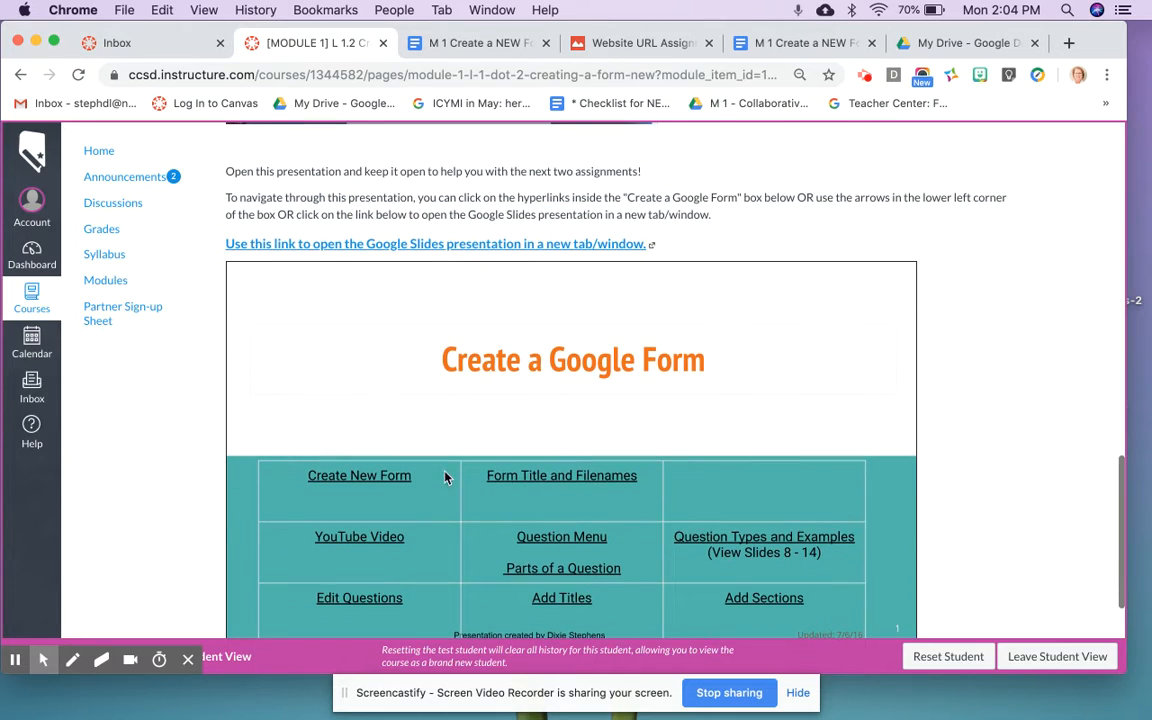
{"action": "scroll", "coordinate": [535, 597], "scroll_direction": "down", "scroll_amount": 1}
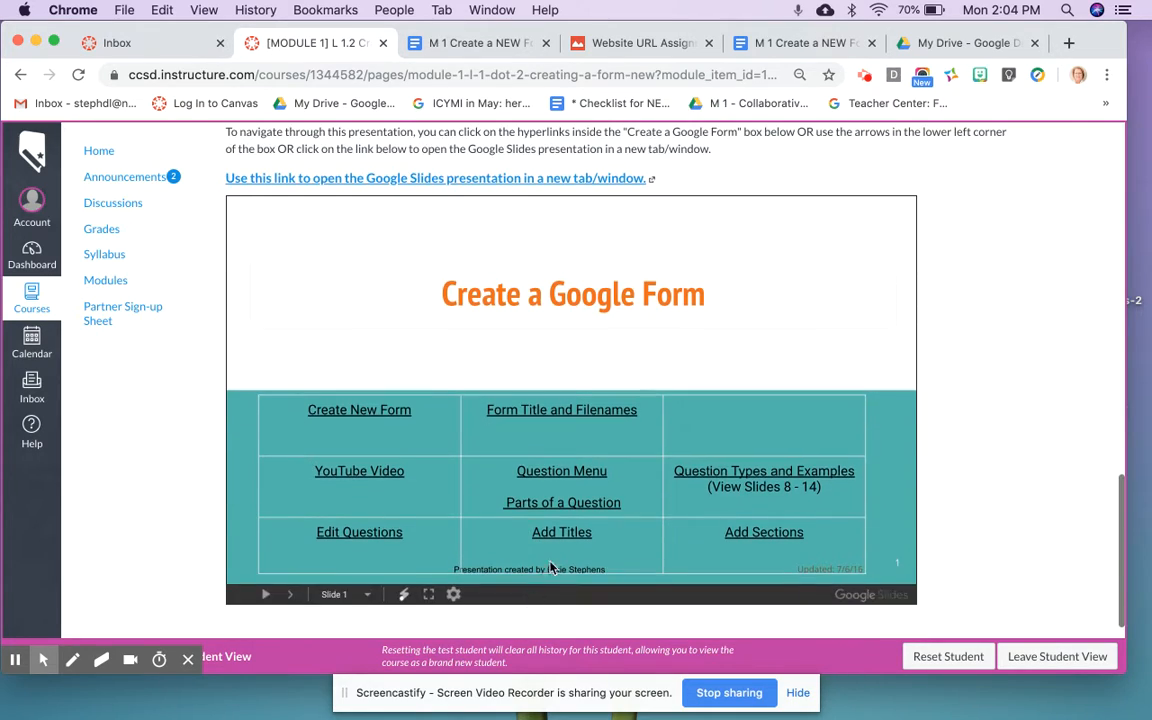
{"action": "left_click", "coordinate": [373, 411]}
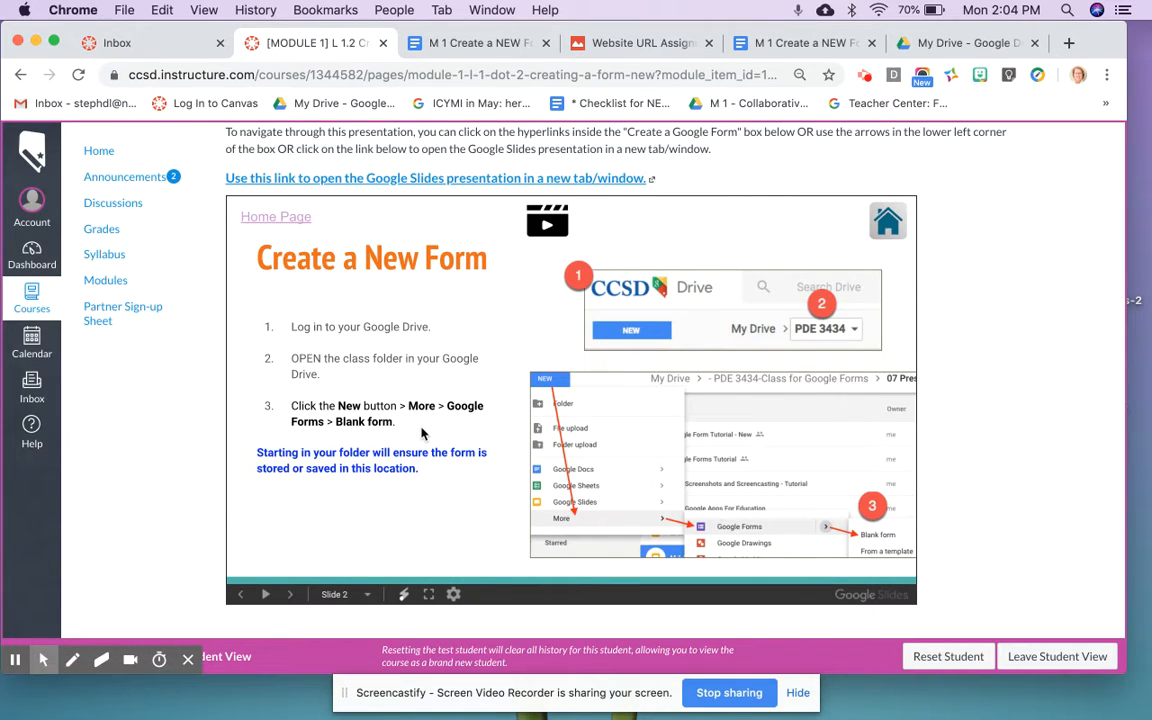
Step: Move the My Drive tab beside the Canvas lesson tab and switch to Google Drive
{"action": "scroll", "coordinate": [421, 433], "scroll_direction": "up", "scroll_amount": 5}
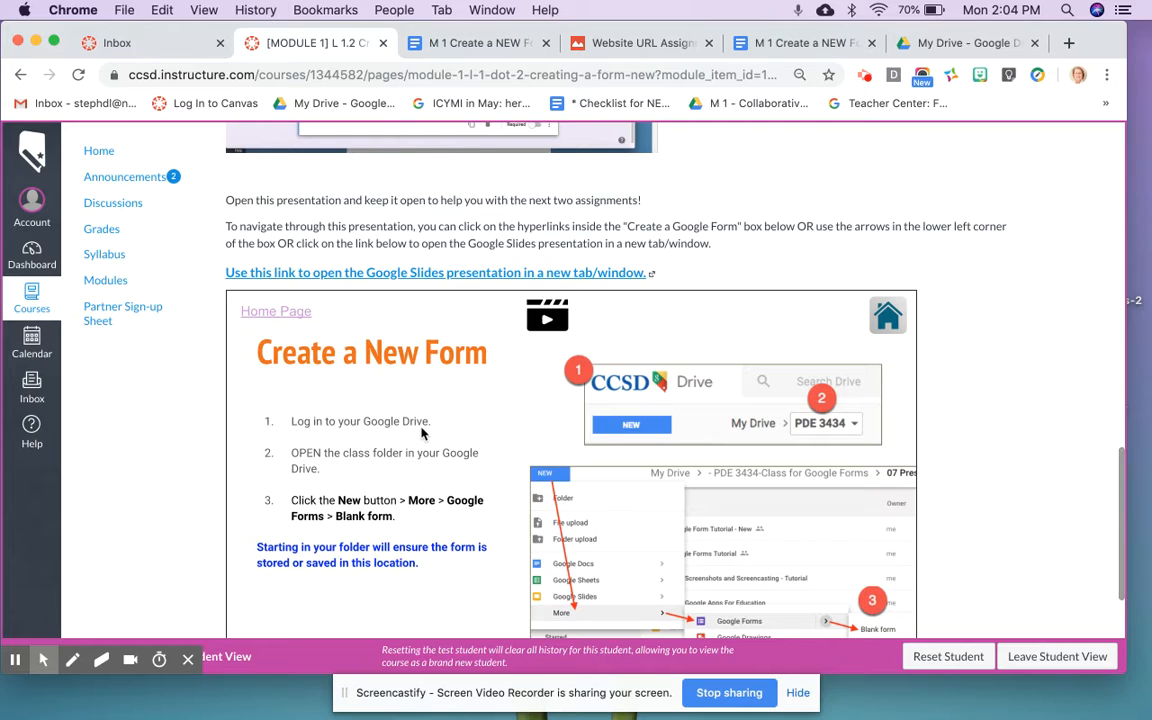
{"action": "scroll", "coordinate": [421, 433], "scroll_direction": "up", "scroll_amount": 15}
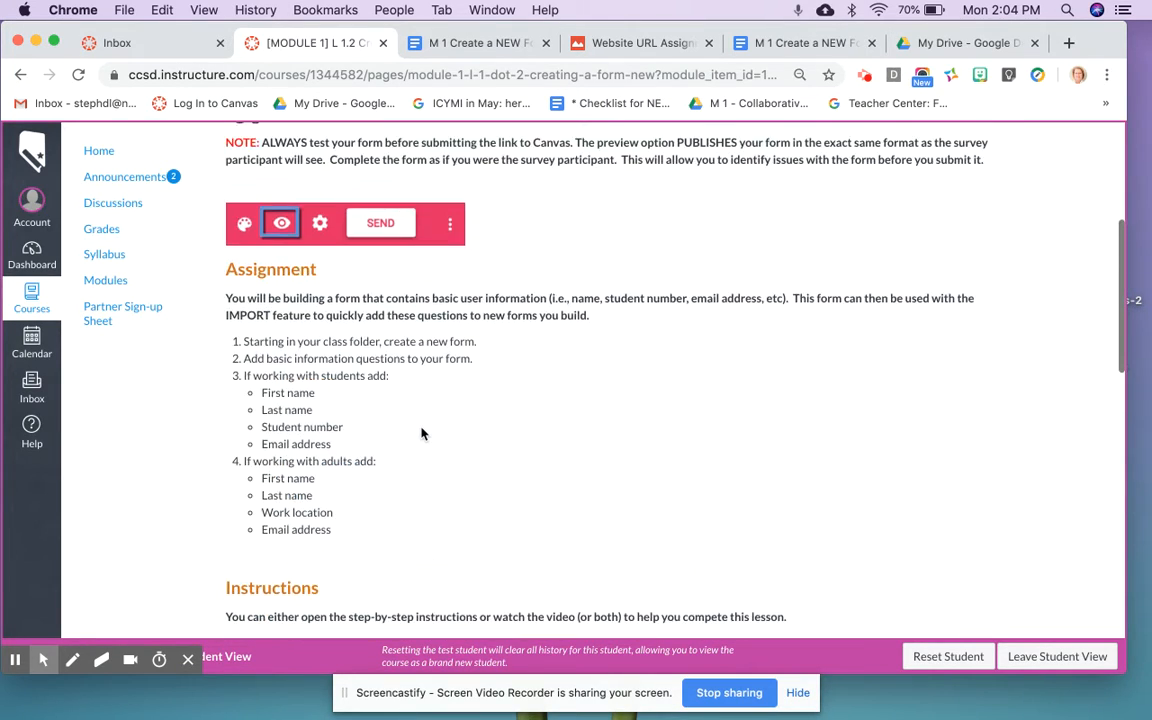
{"action": "scroll", "coordinate": [421, 433], "scroll_direction": "down", "scroll_amount": 12}
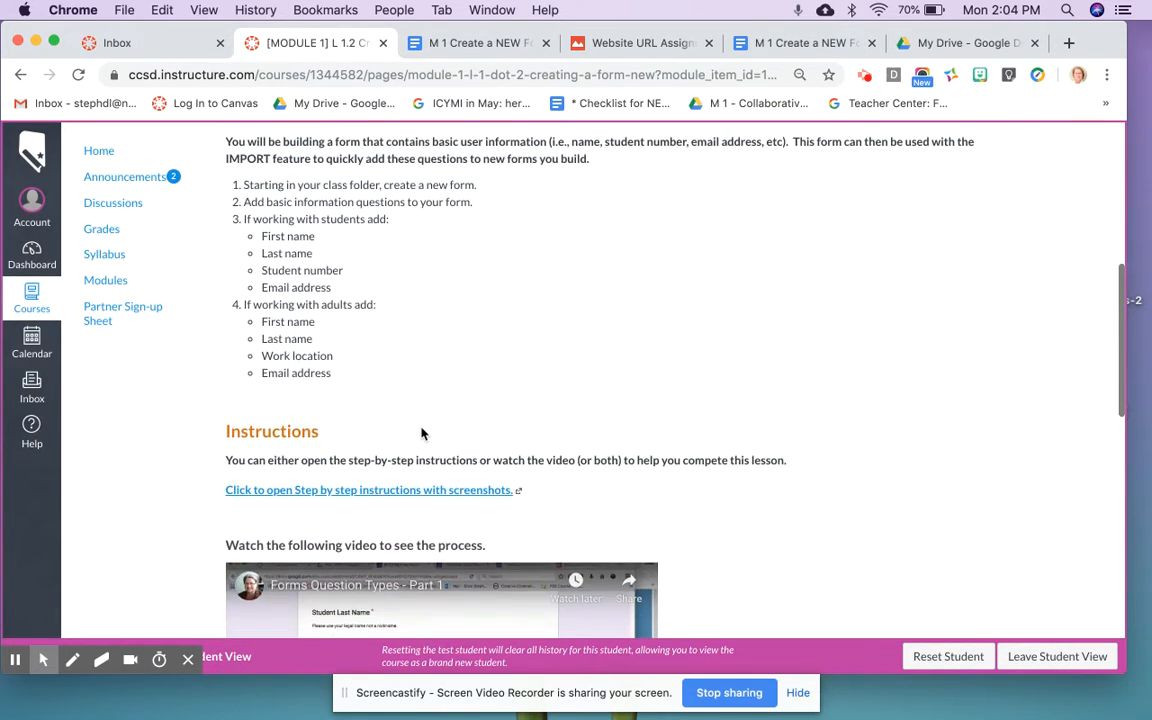
{"action": "scroll", "coordinate": [421, 433], "scroll_direction": "down", "scroll_amount": 9}
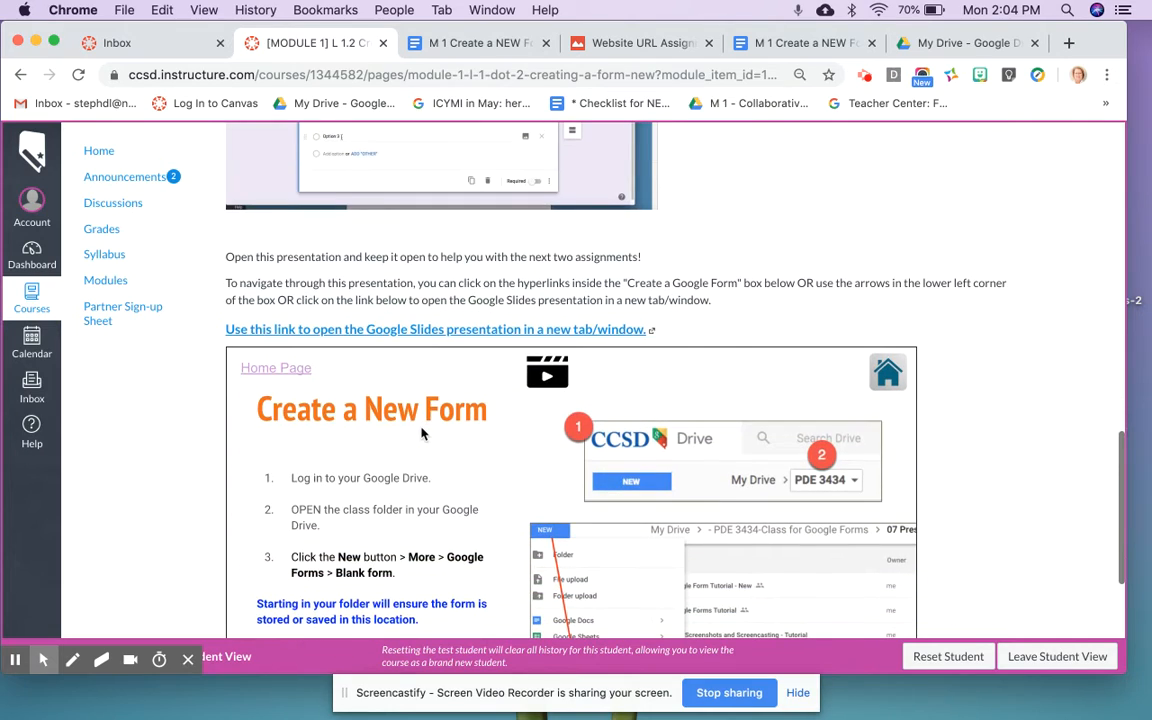
{"action": "scroll", "coordinate": [421, 433], "scroll_direction": "up", "scroll_amount": 8}
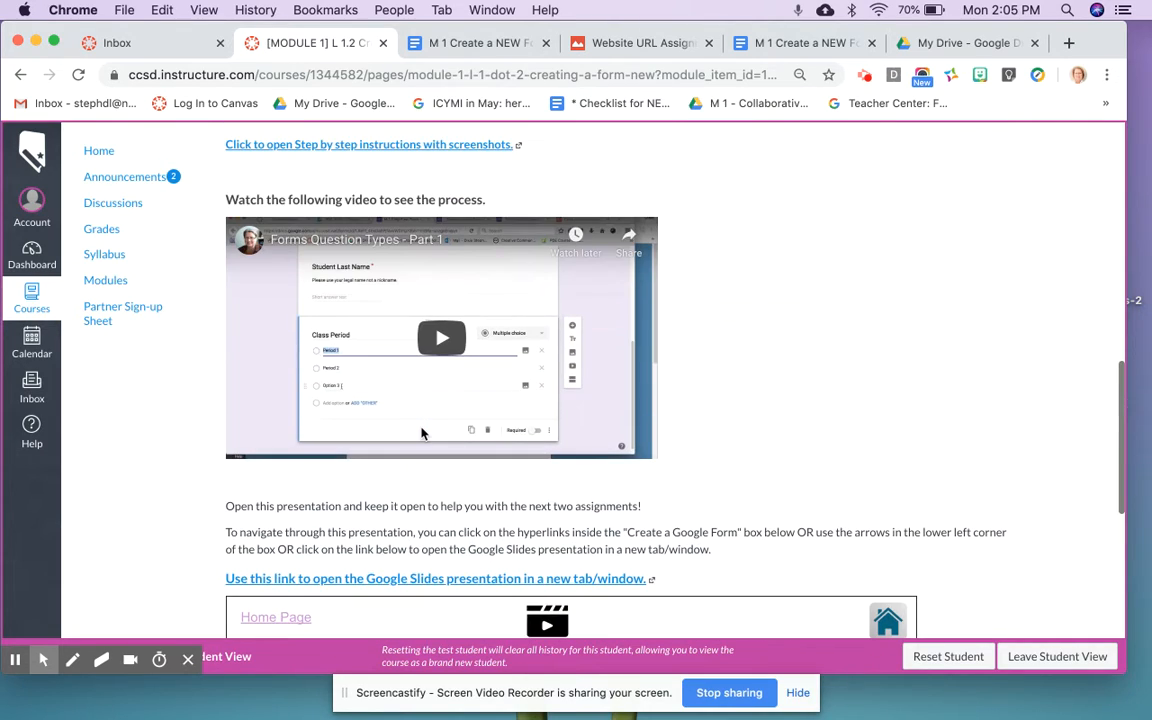
{"action": "scroll", "coordinate": [421, 437], "scroll_direction": "up", "scroll_amount": 10}
{"action": "scroll", "coordinate": [421, 441], "scroll_direction": "up", "scroll_amount": 7}
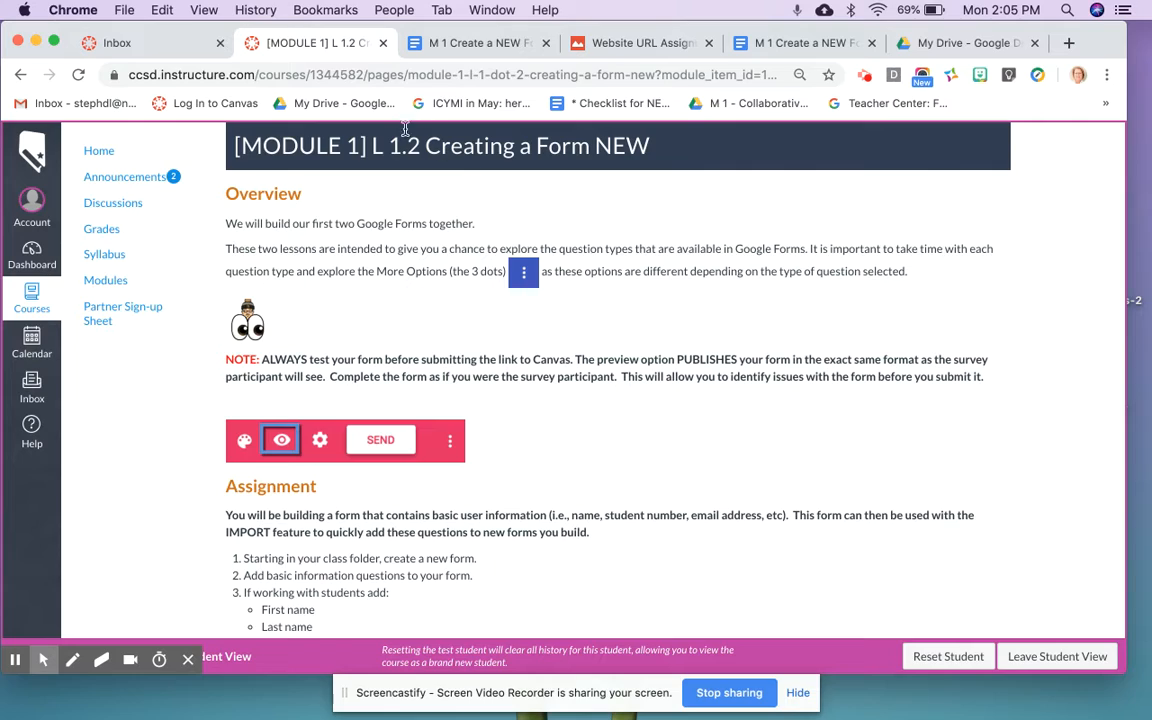
{"action": "left_click_drag", "start_coordinate": [928, 47], "coordinate": [432, 45]}
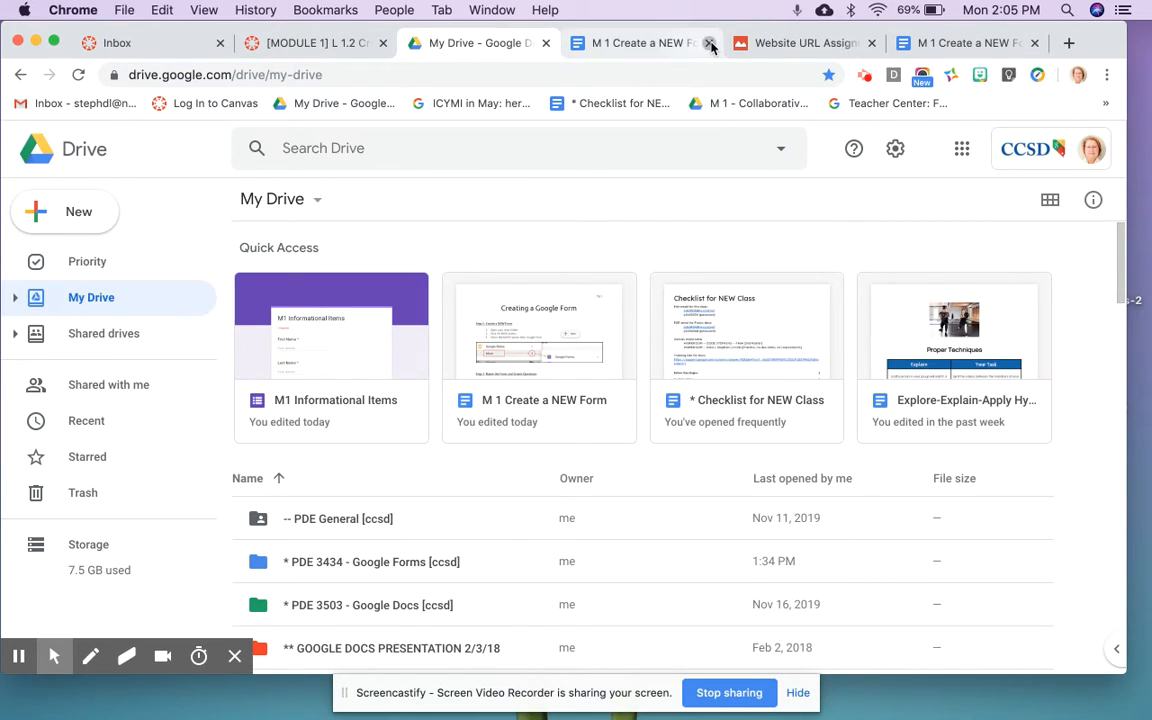
Step: Close the extra instructions documents and the website URL assignment page
{"action": "left_click", "coordinate": [710, 44]}
{"action": "left_click", "coordinate": [710, 44]}
{"action": "left_click", "coordinate": [712, 45]}
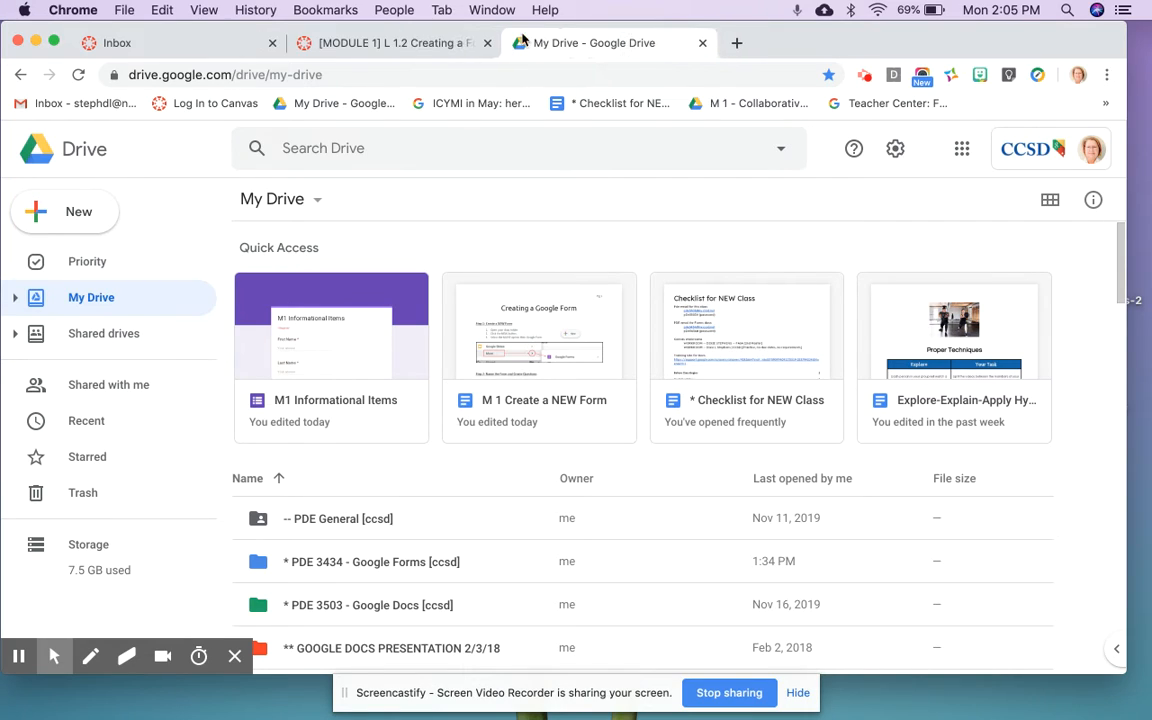
Step: Inside the PDE 3434 - Google Forms folder, create a new blank Google Form
{"action": "double_click", "coordinate": [333, 563]}
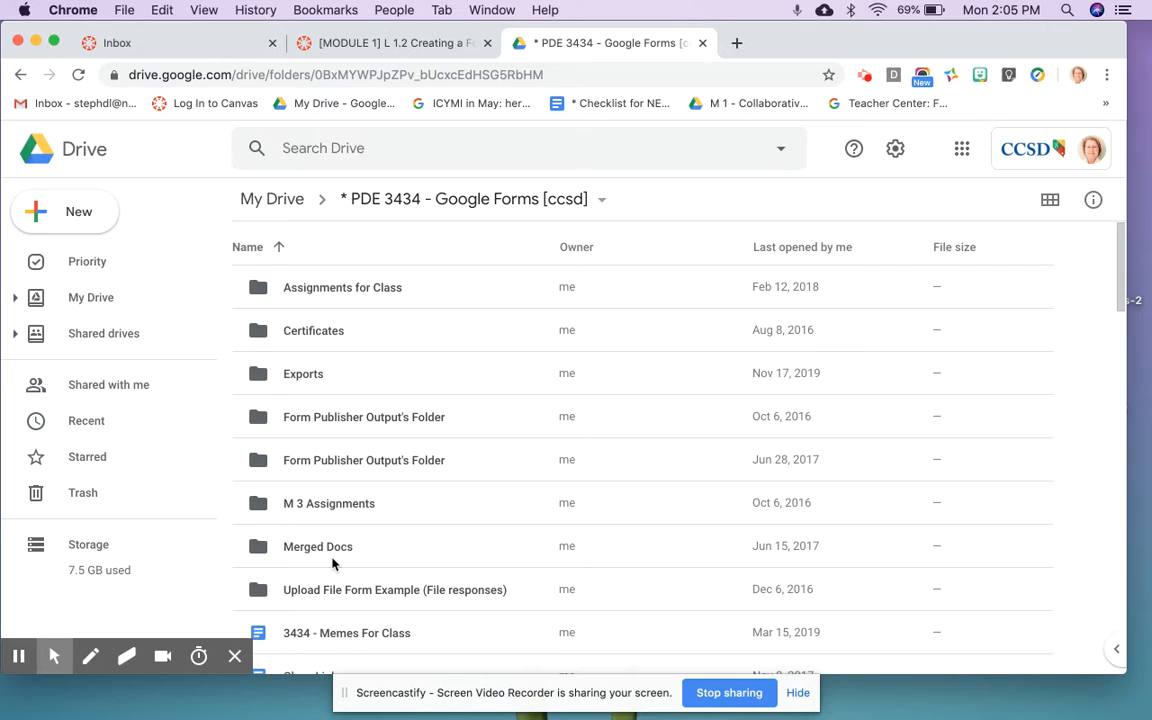
{"action": "left_click", "coordinate": [77, 221]}
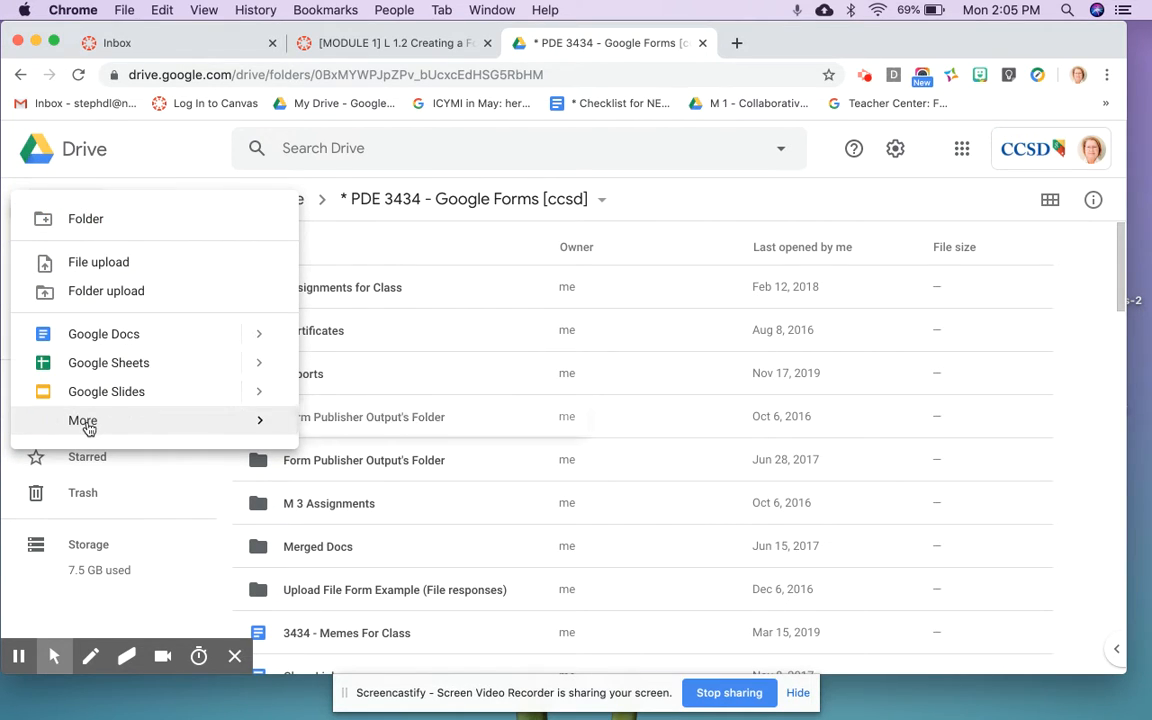
{"action": "mouse_move", "coordinate": [85, 421]}
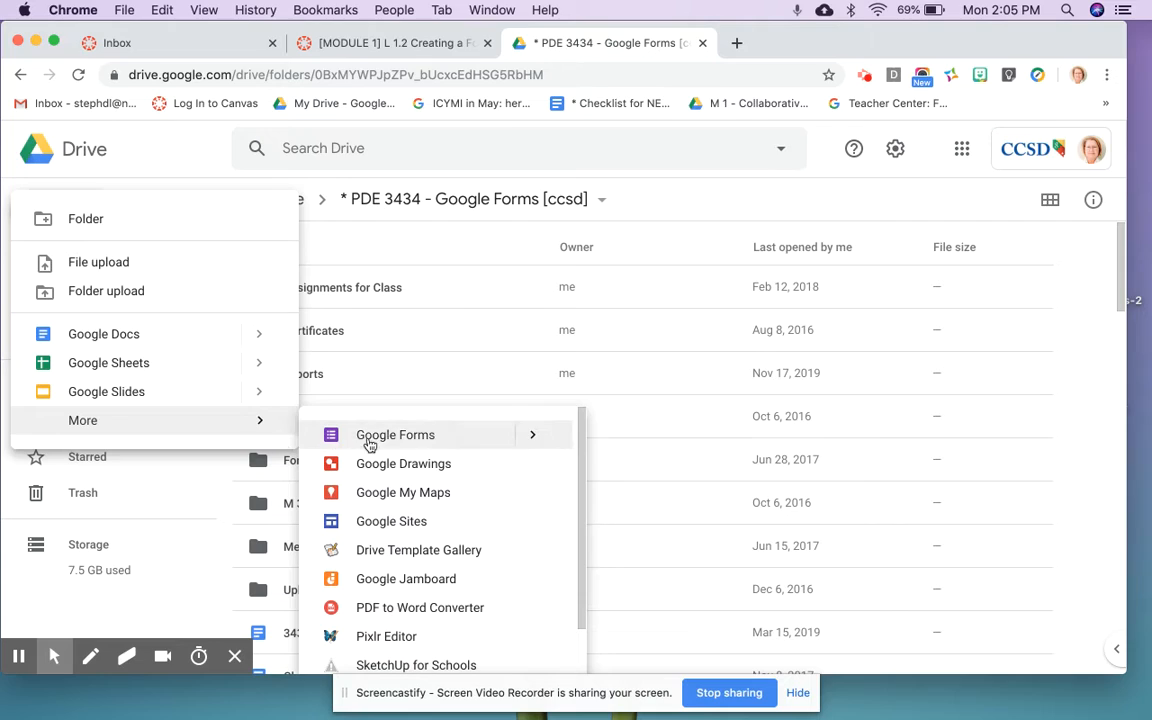
{"action": "left_click", "coordinate": [412, 444]}
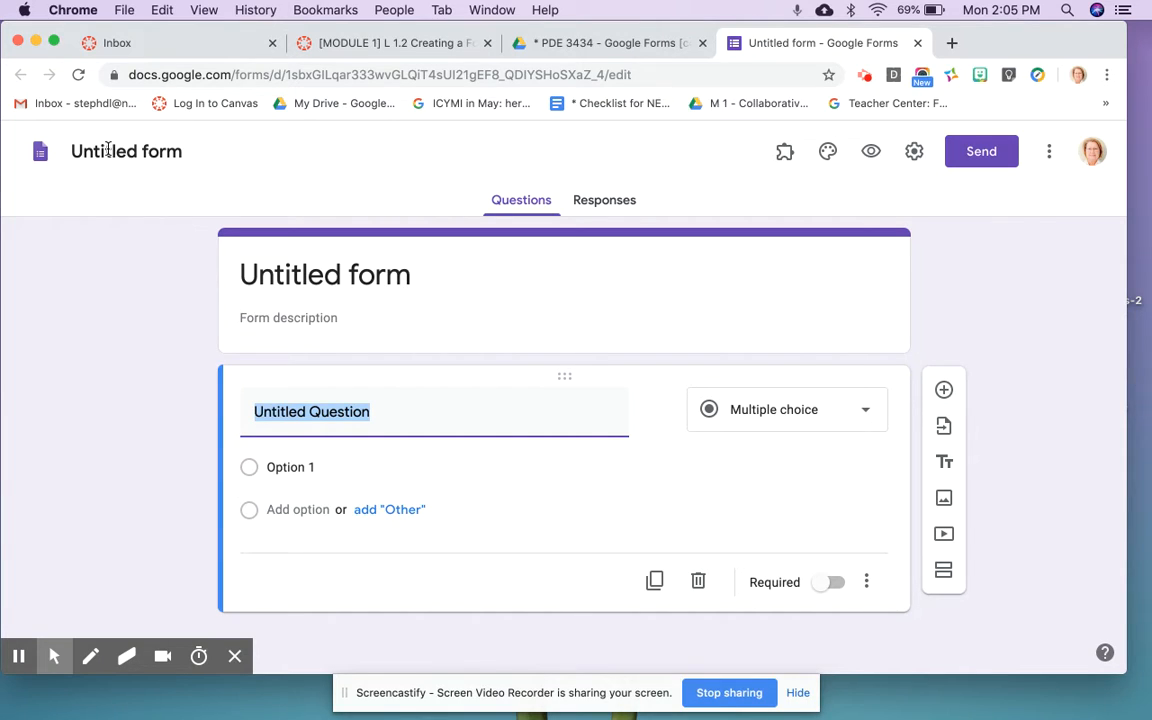
Step: Rename the form file 'M1 - Basic Information' and trim the heading to 'Basic Information'
{"action": "left_click", "coordinate": [107, 149]}
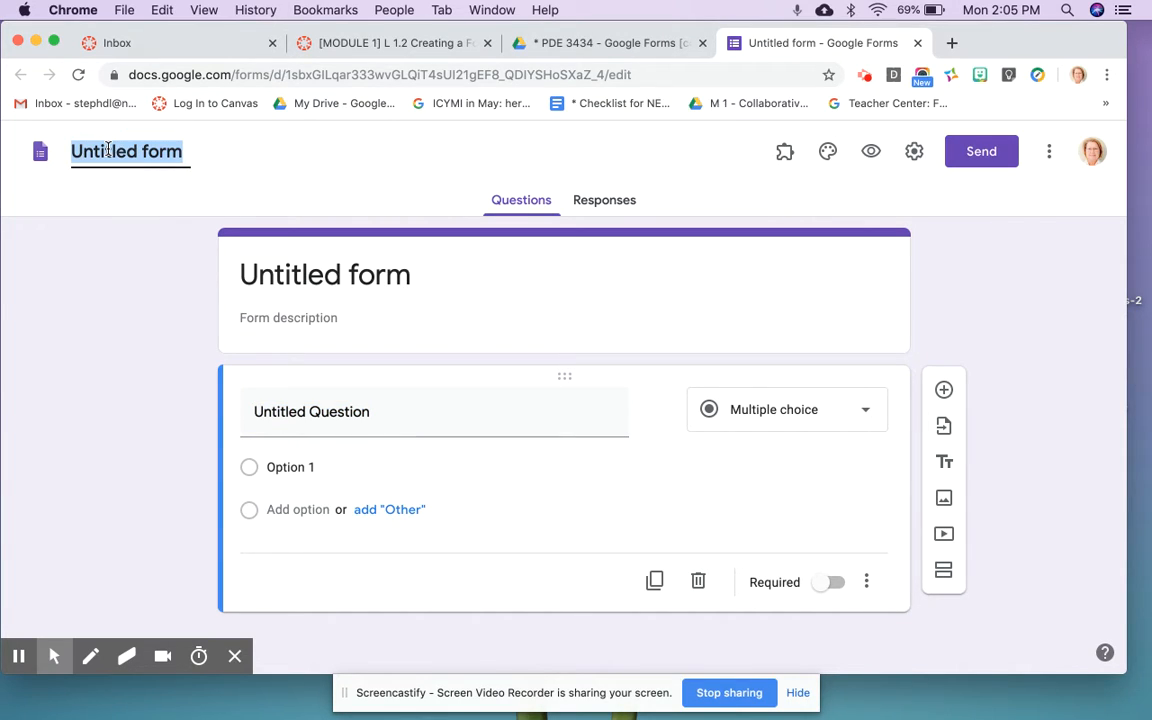
{"action": "type", "text": "M"}
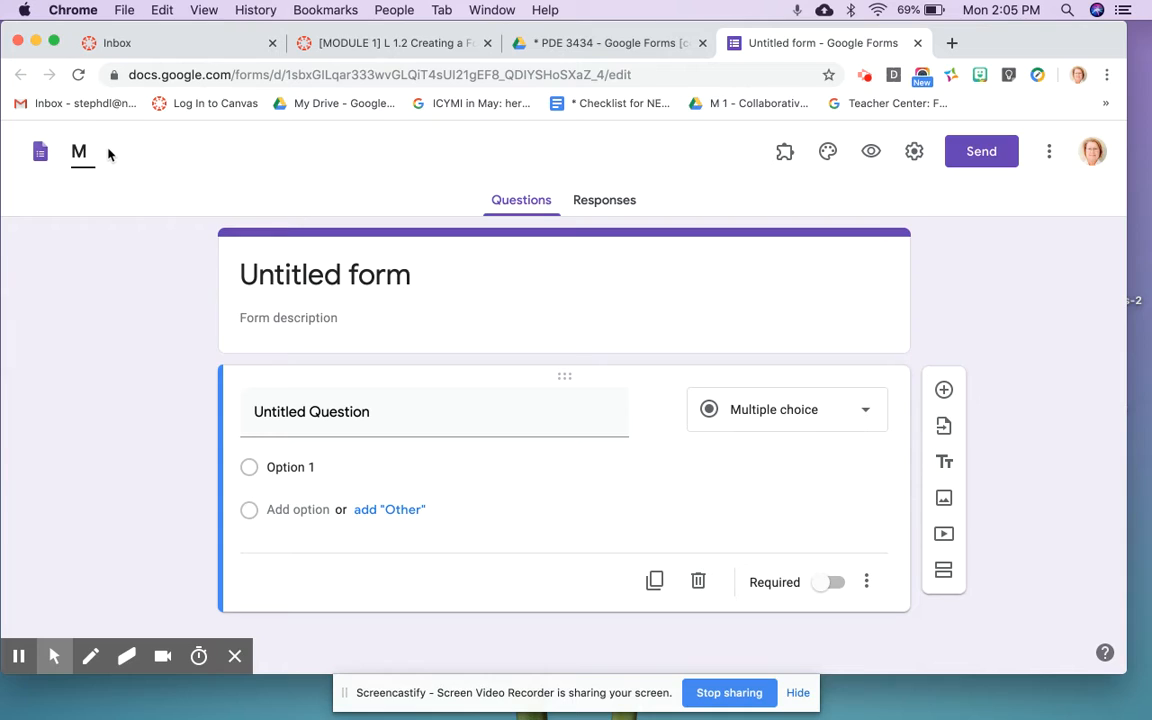
{"action": "type", "text": "1 - Bas"}
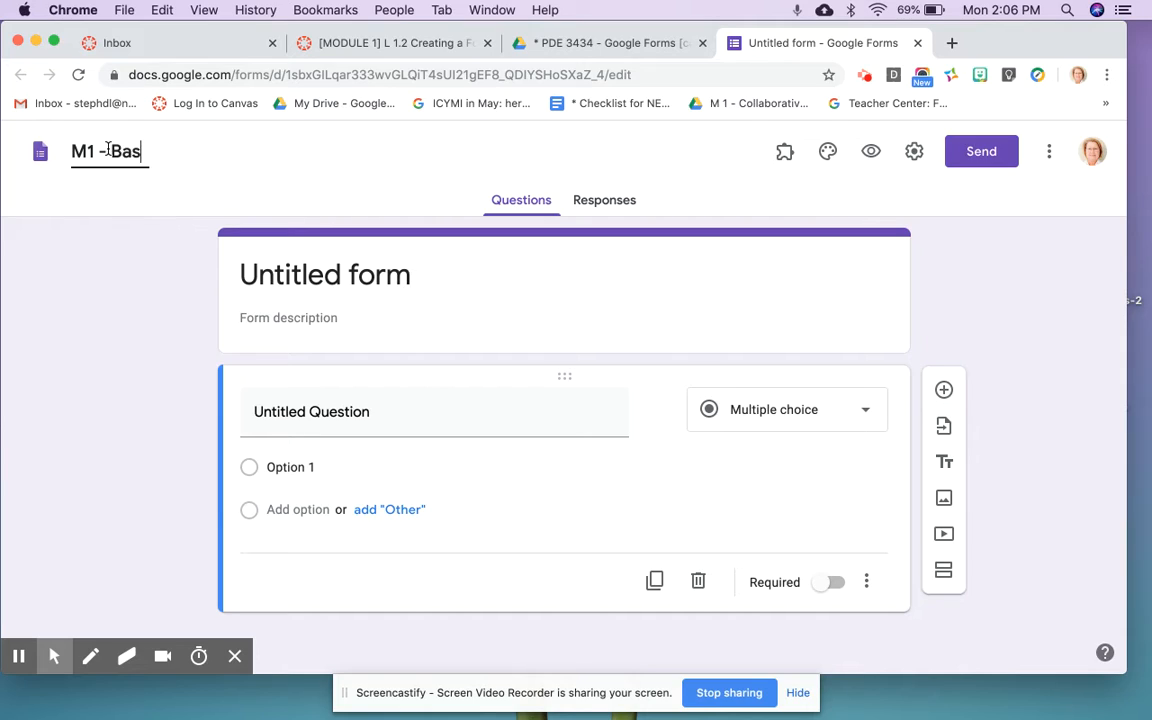
{"action": "type", "text": "ic Information"}
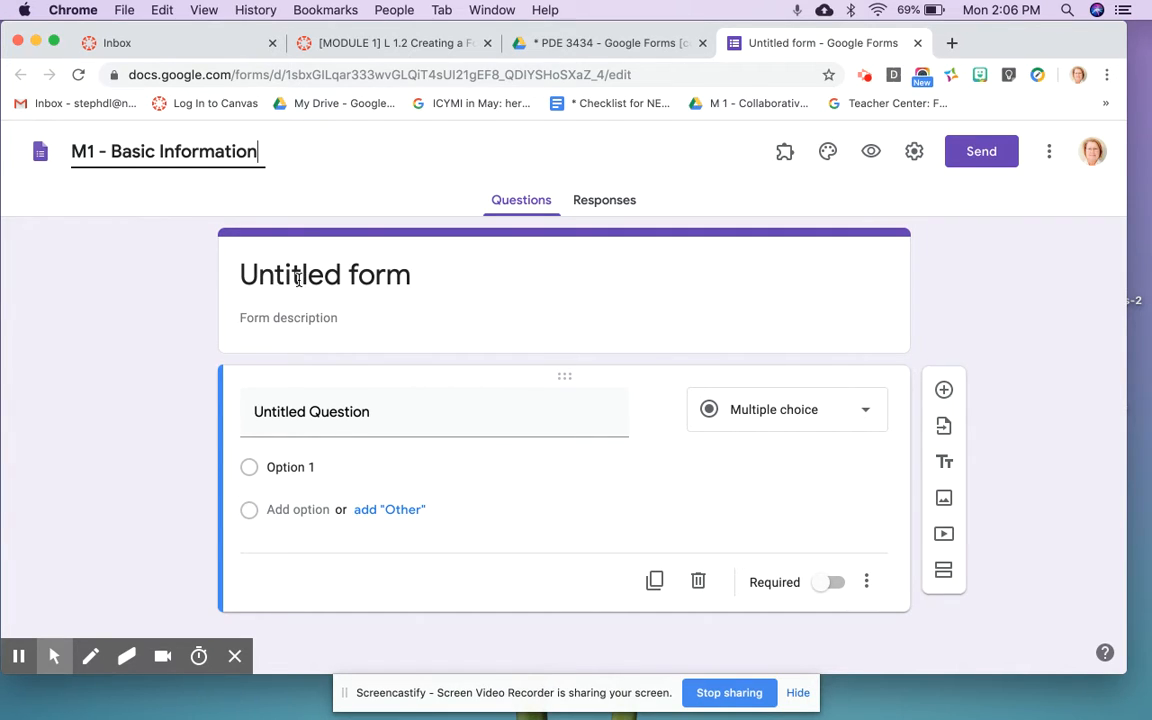
{"action": "left_click", "coordinate": [298, 280]}
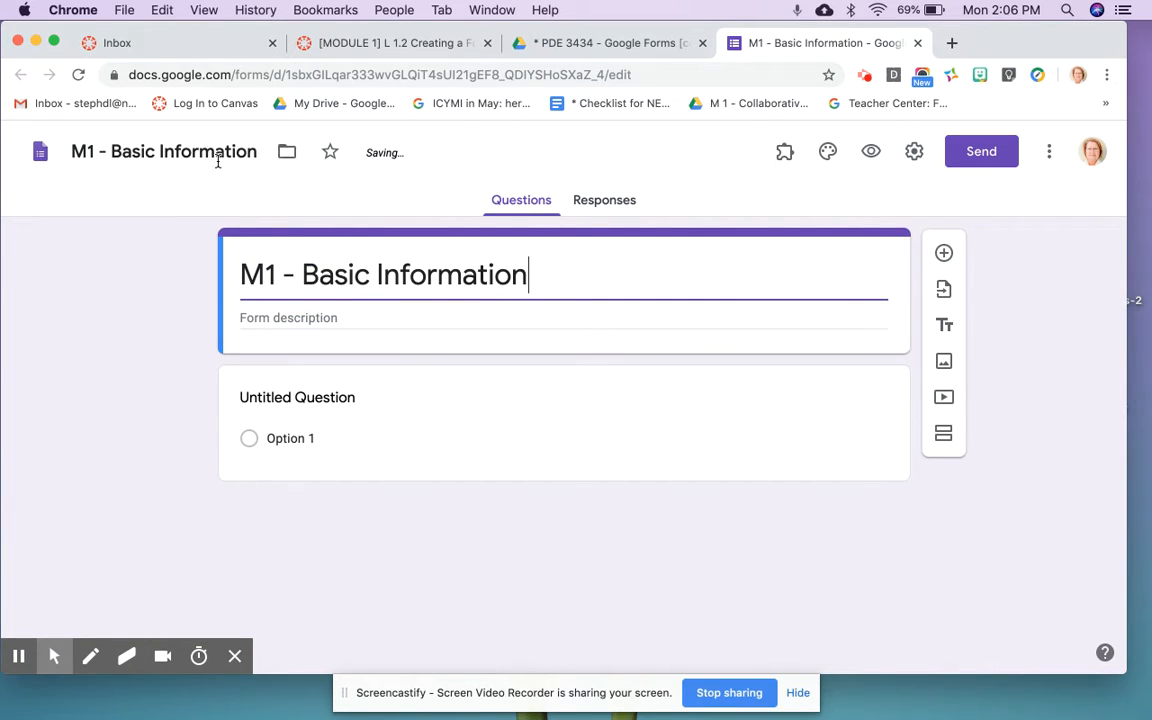
{"action": "left_click", "coordinate": [303, 270]}
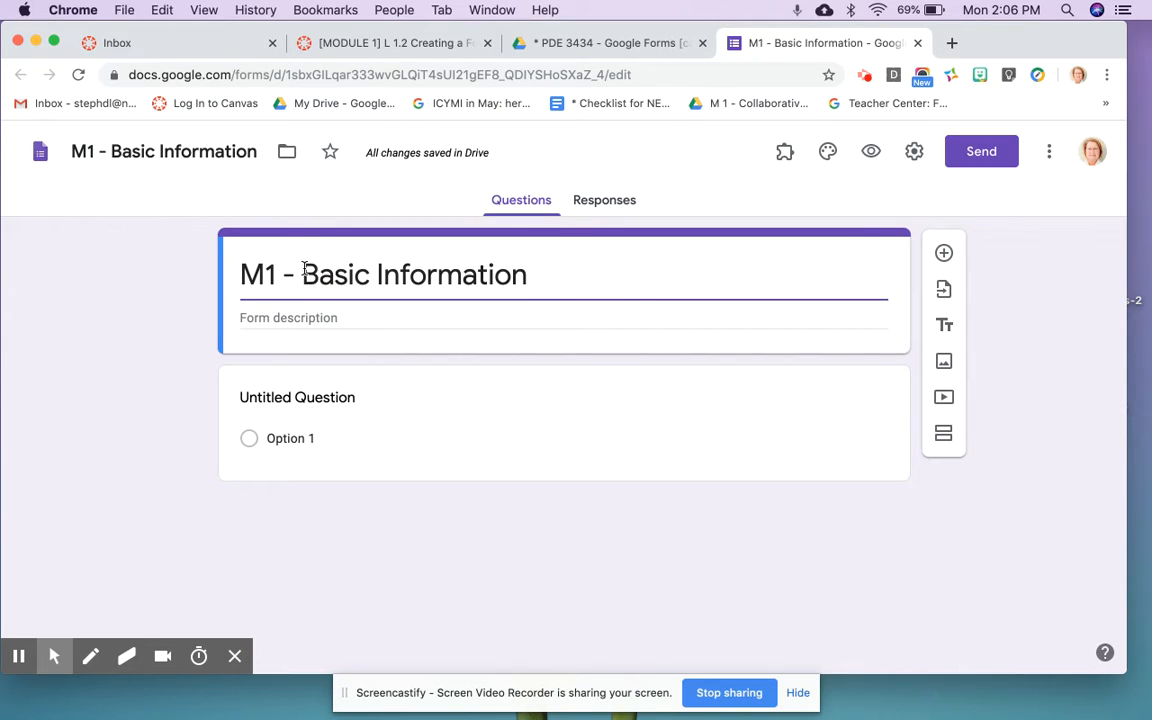
{"action": "key", "text": "BackSpace"}
{"action": "key", "text": "BackSpace"}
{"action": "key", "text": "BackSpace"}
{"action": "key", "text": "BackSpace"}
{"action": "key", "text": "BackSpace"}
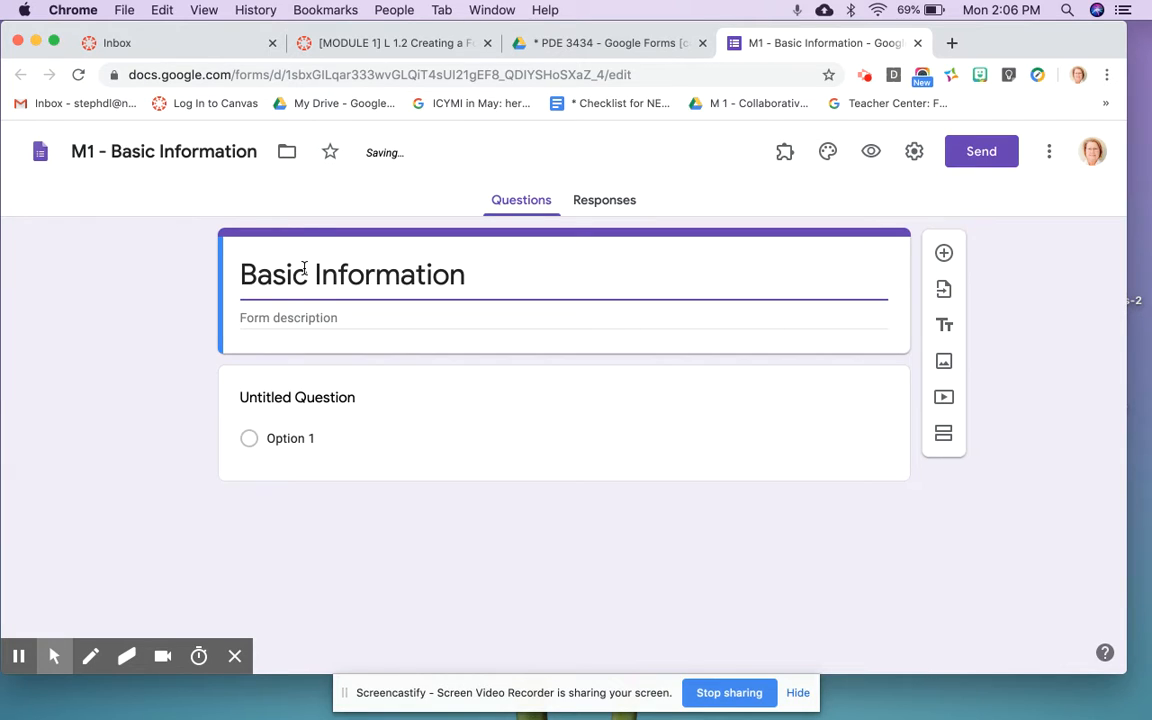
{"action": "left_click", "coordinate": [306, 270]}
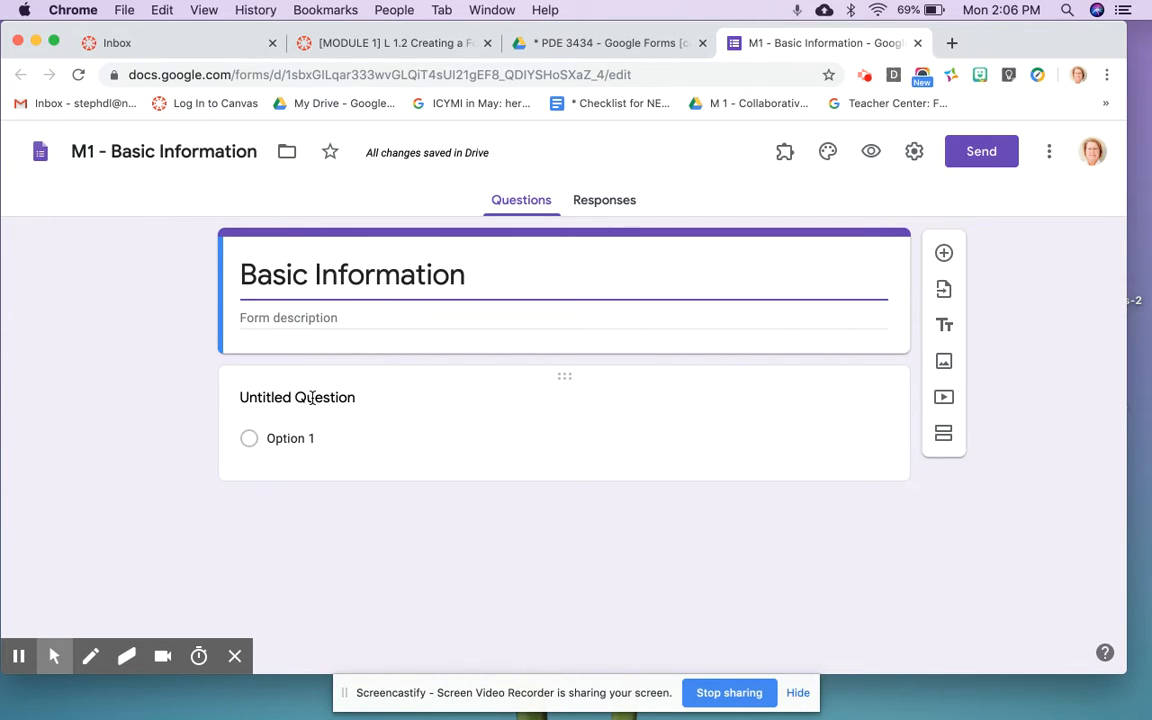
Step: Title the first question 'First Name', set it to Short answer, and mark it required
{"action": "left_click", "coordinate": [312, 398]}
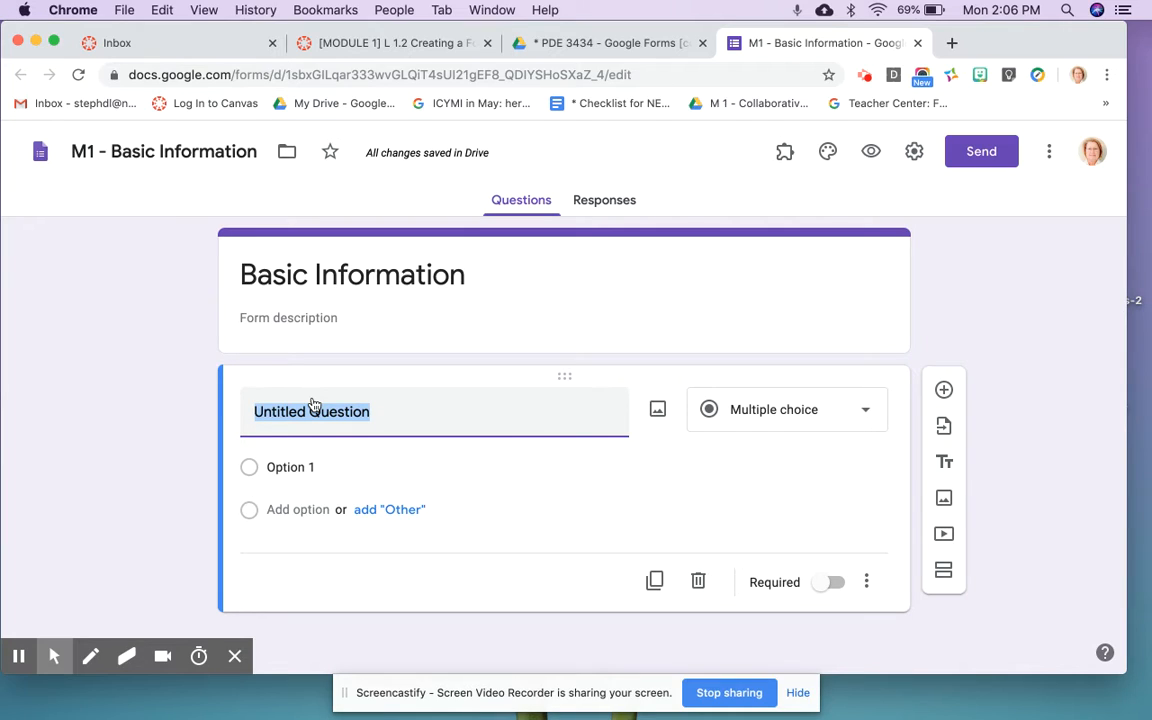
{"action": "type", "text": "First "}
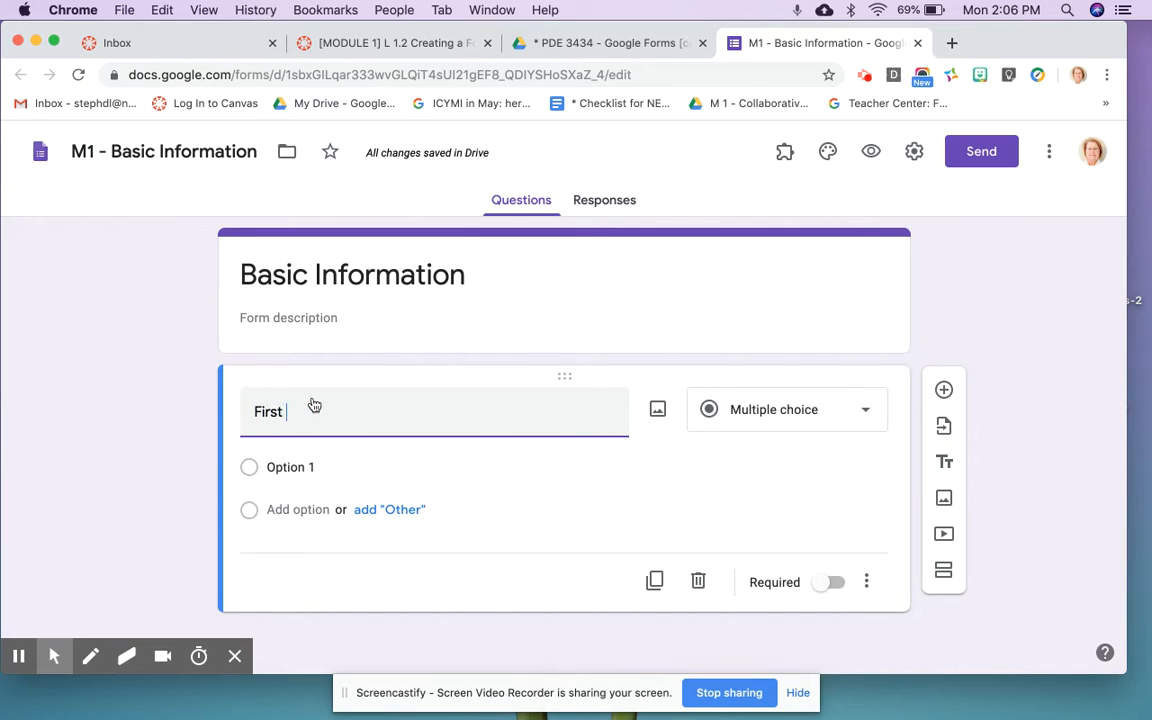
{"action": "type", "text": "Name"}
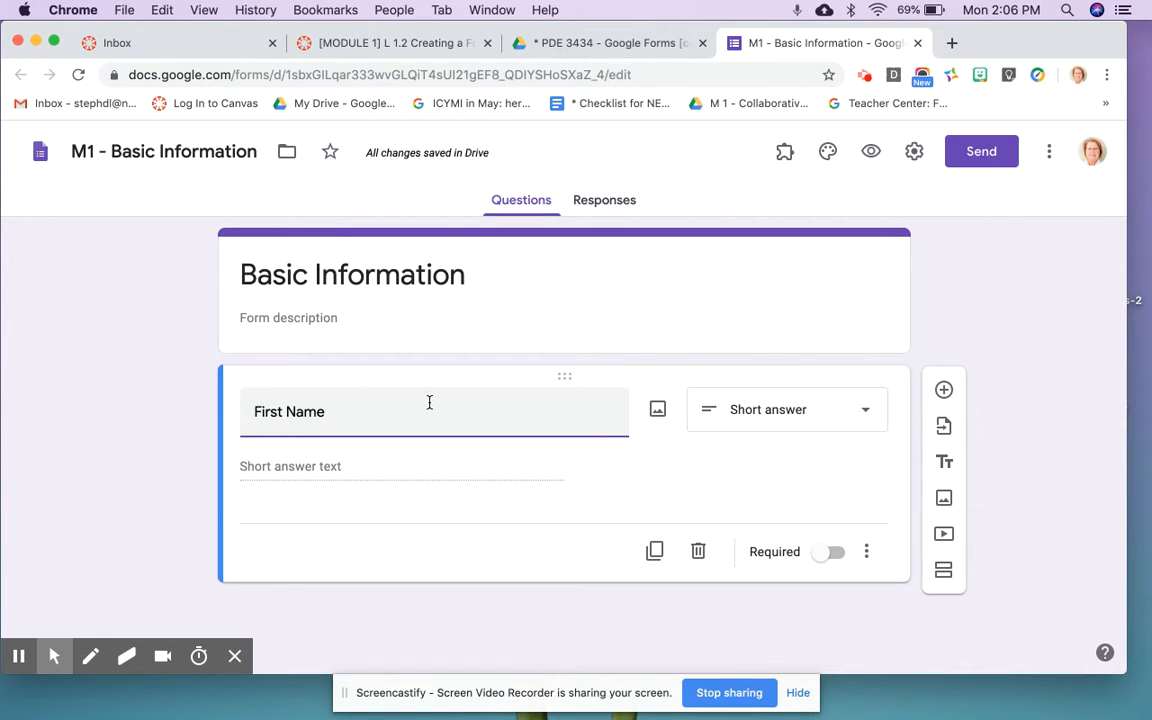
{"action": "left_click", "coordinate": [787, 427]}
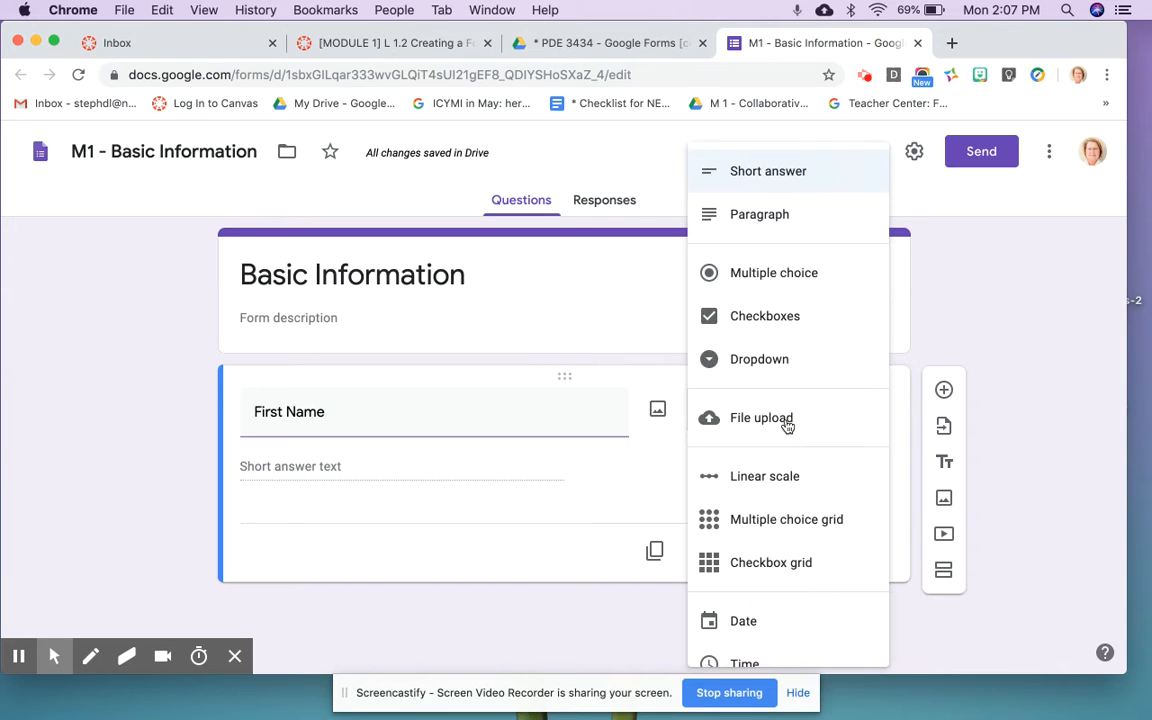
{"action": "left_click", "coordinate": [794, 178]}
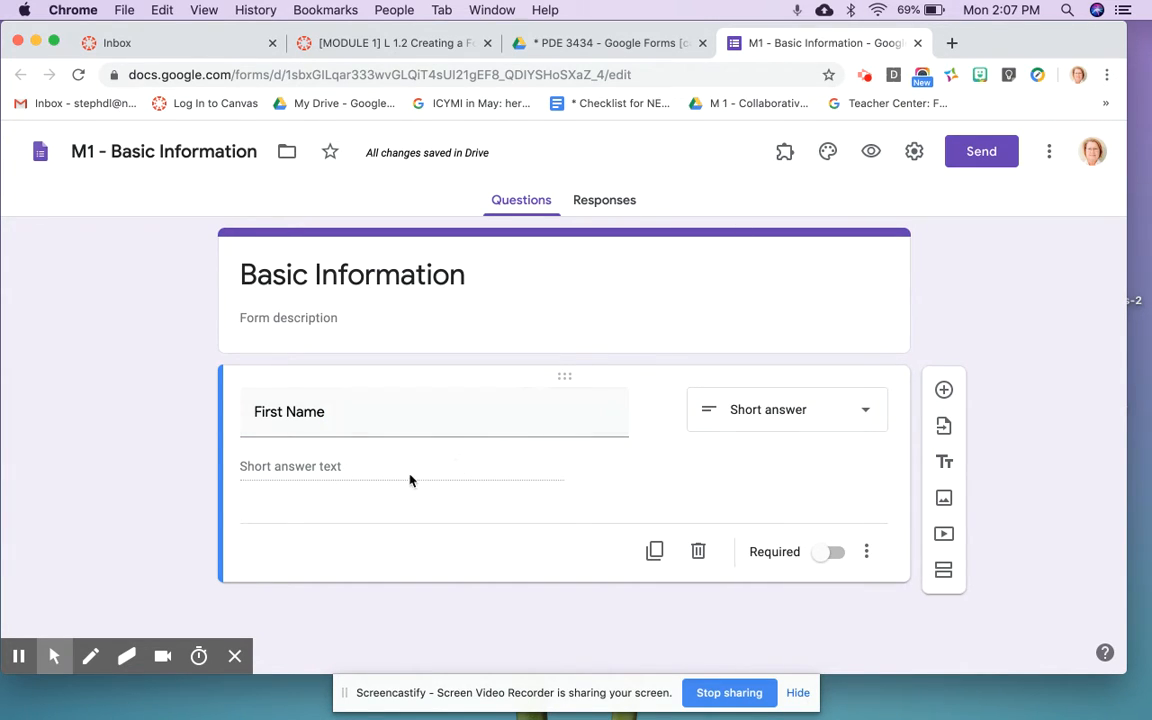
{"action": "left_click", "coordinate": [837, 556]}
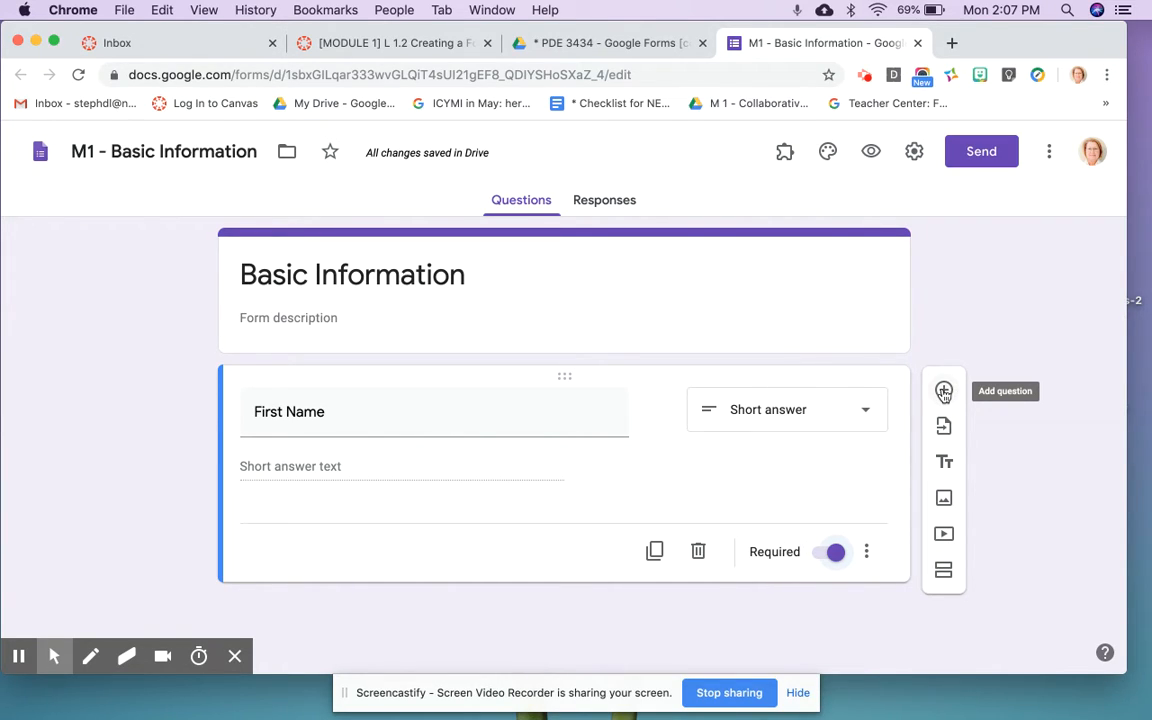
Step: Add a 'Last Name' short-answer question below First Name and mark it required
{"action": "left_click", "coordinate": [944, 392]}
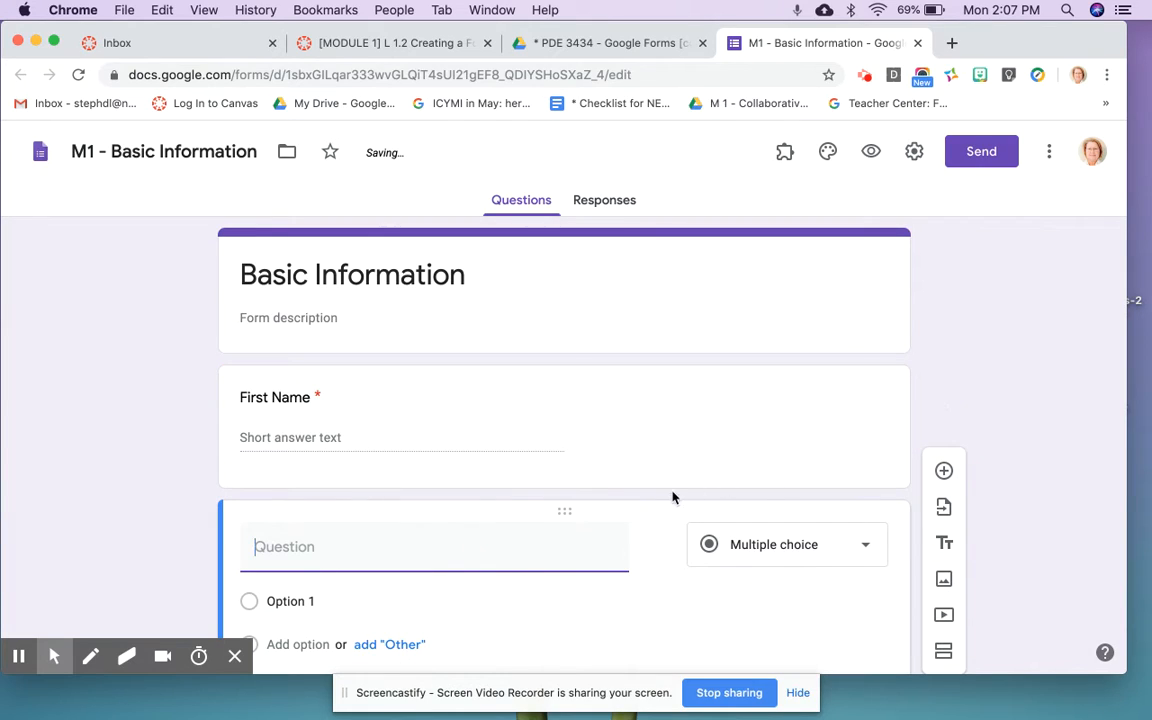
{"action": "type", "text": "Last "}
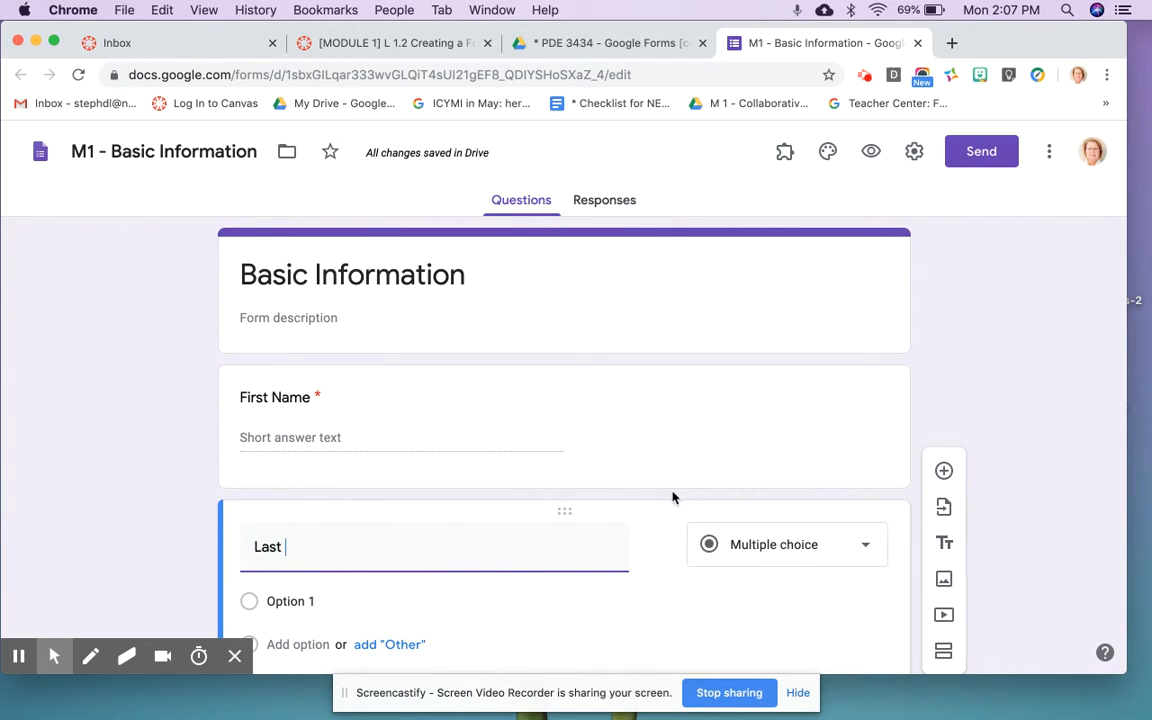
{"action": "type", "text": "Name"}
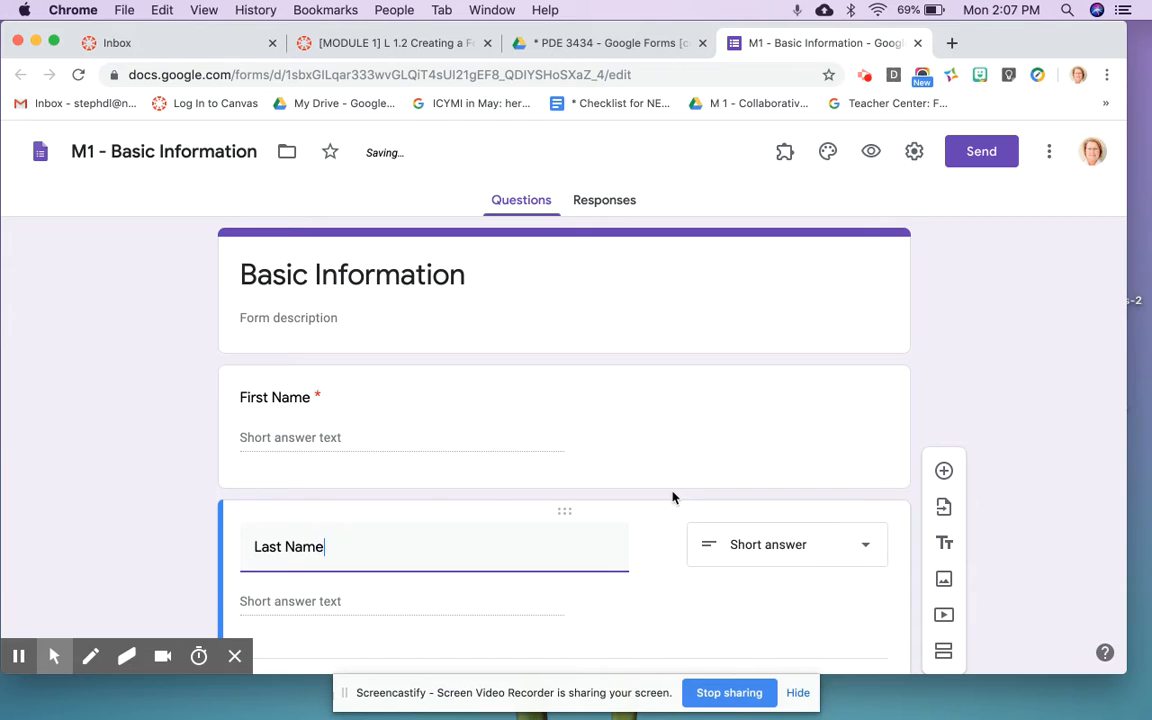
{"action": "scroll", "coordinate": [672, 497], "scroll_direction": "down", "scroll_amount": 2}
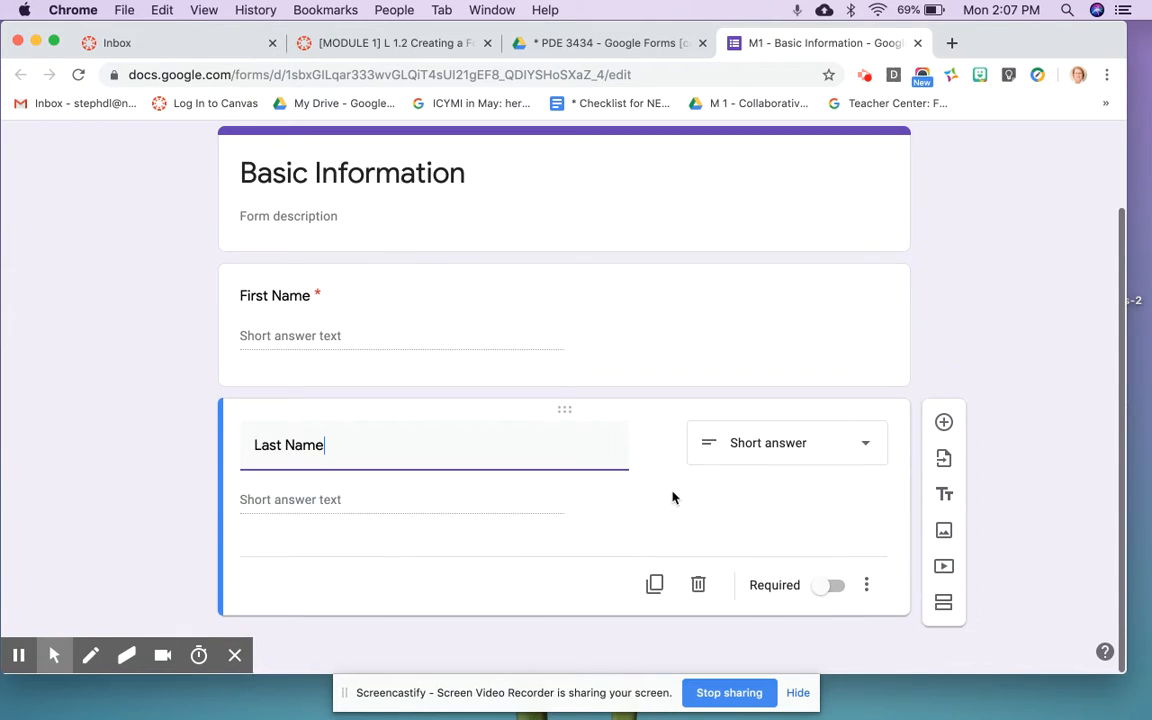
{"action": "left_click", "coordinate": [840, 587]}
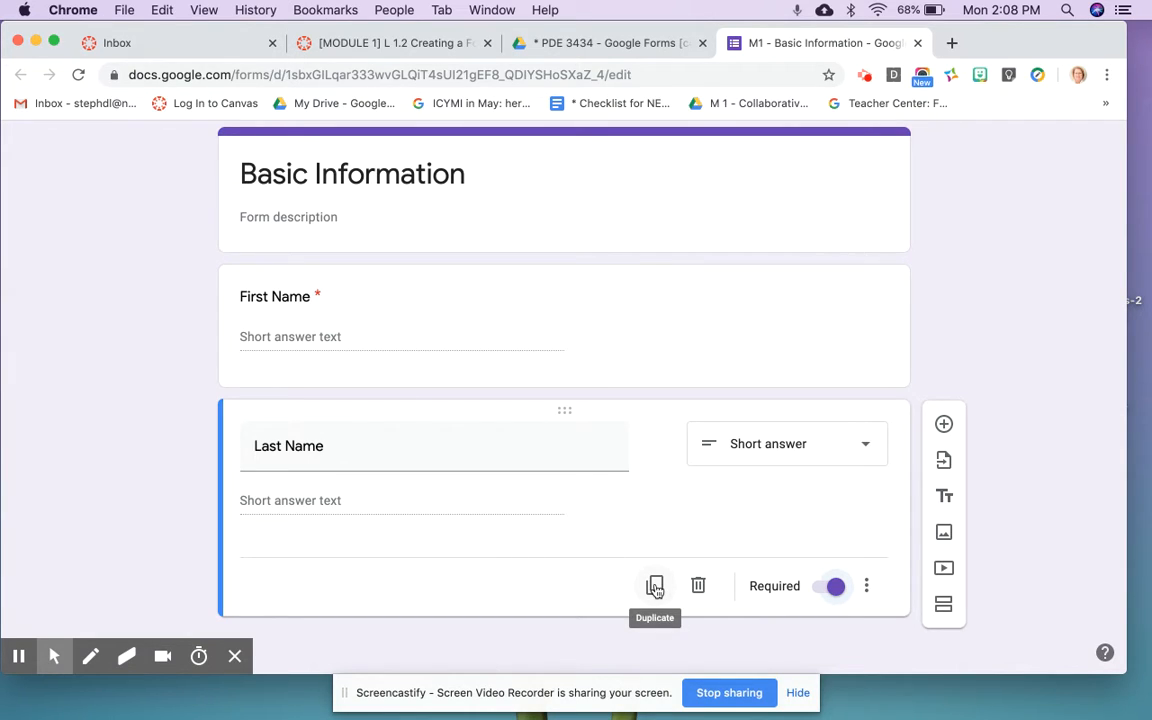
Step: Duplicate the Last Name question and retitle the copy 'Student Number'
{"action": "left_click", "coordinate": [655, 587]}
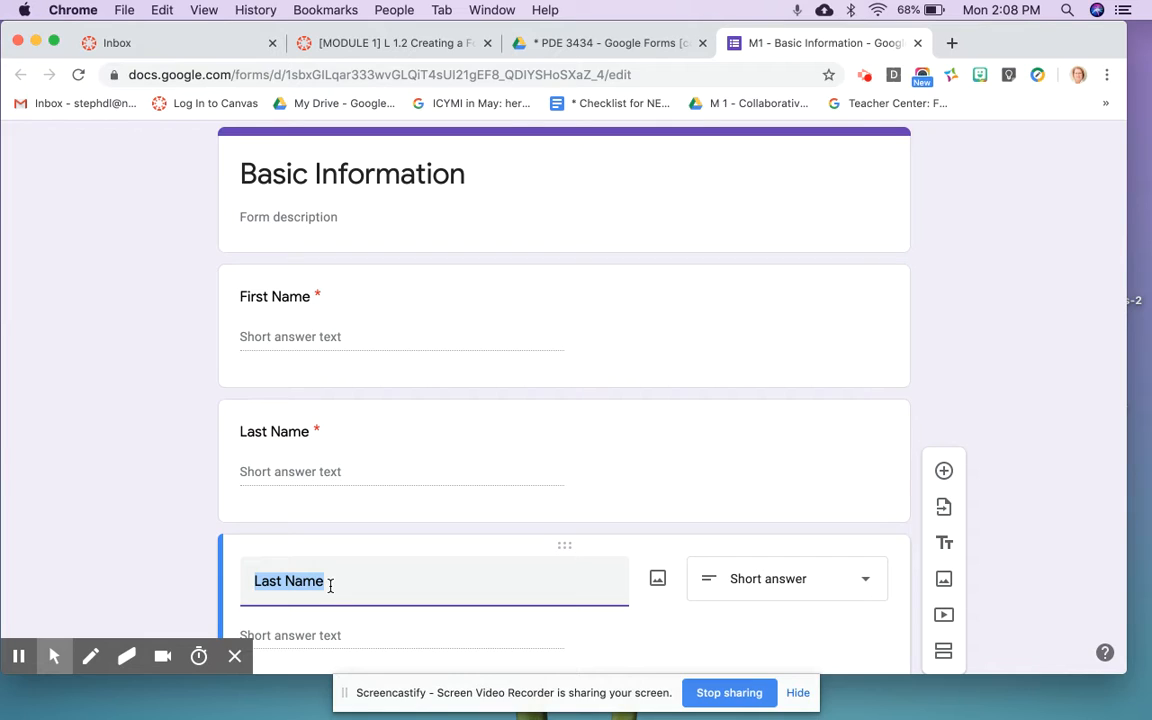
{"action": "type", "text": "Studnet"}
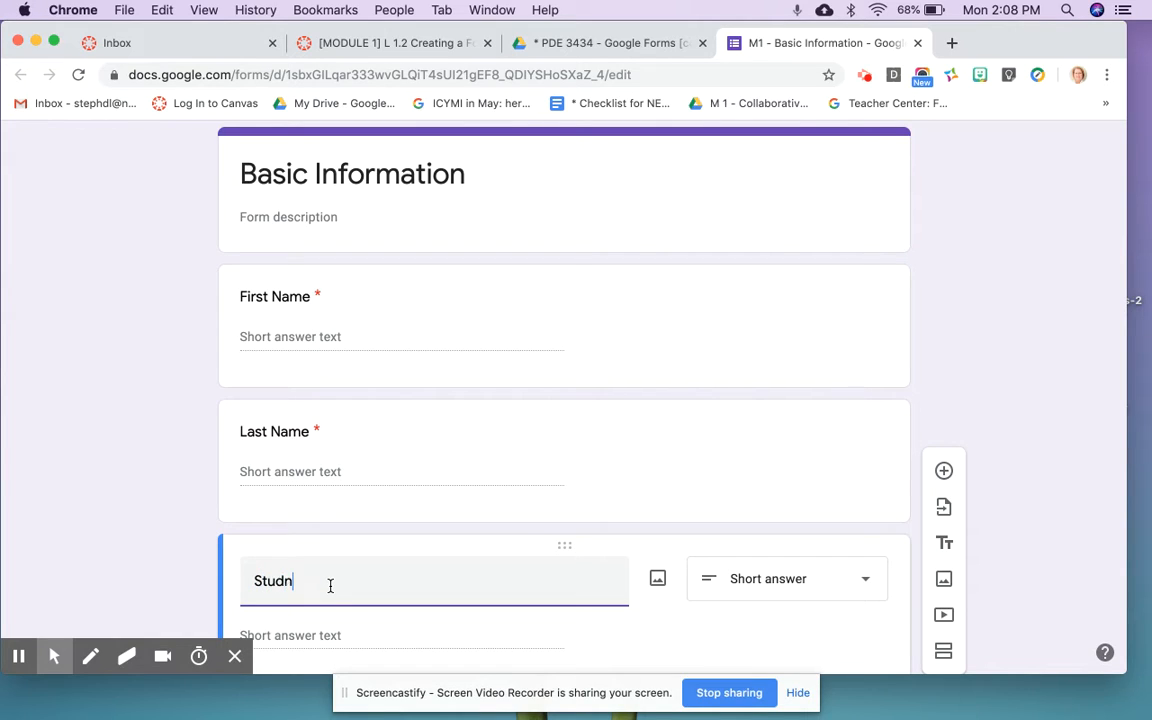
{"action": "key", "text": "BackSpace"}
{"action": "key", "text": "BackSpace"}
{"action": "key", "text": "BackSpace"}
{"action": "type", "text": "ent Number"}
{"action": "scroll", "coordinate": [330, 587], "scroll_direction": "down", "scroll_amount": 3}
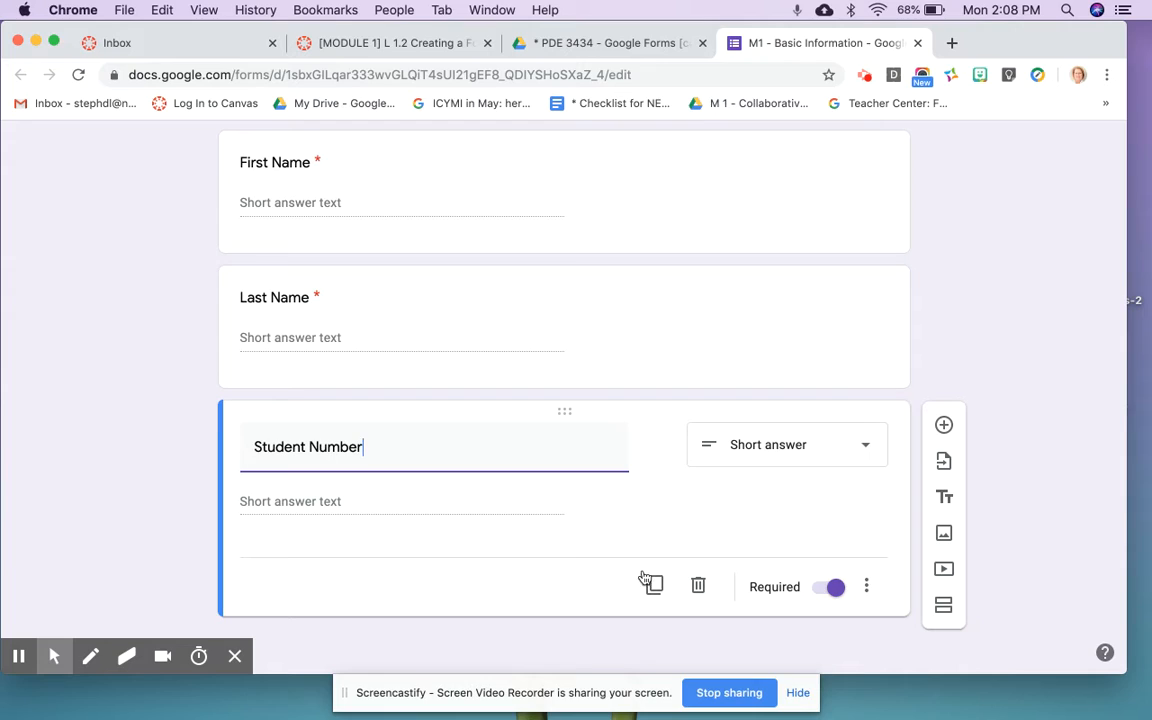
Step: Duplicate Student Number, retitle the copy 'Email Address', and keep it required
{"action": "left_click", "coordinate": [655, 587]}
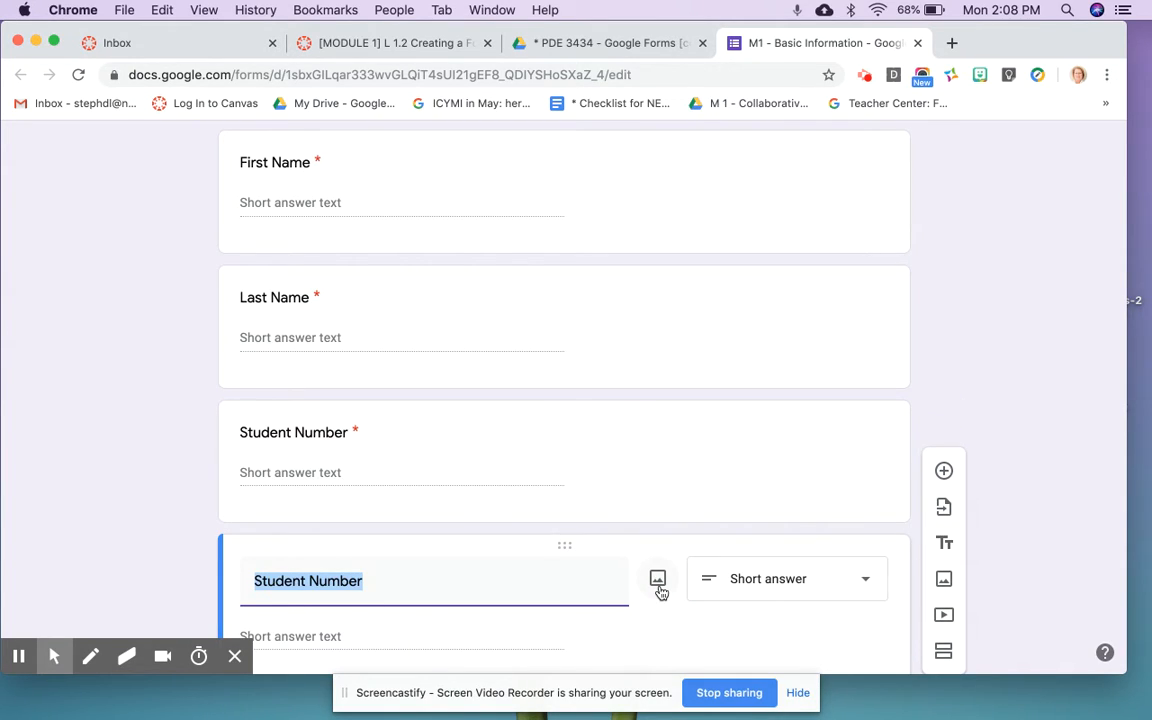
{"action": "left_click", "coordinate": [391, 580]}
{"action": "key", "text": "BackSpace"}
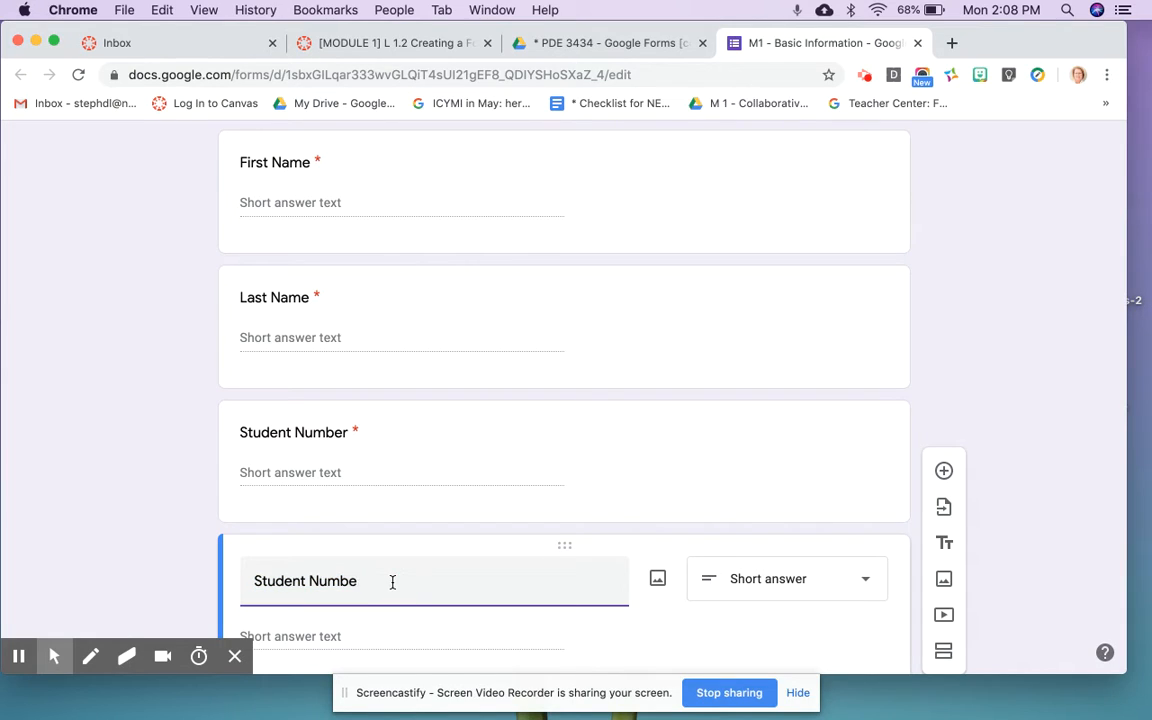
{"action": "key", "text": "BackSpace"}
{"action": "key", "text": "BackSpace"}
{"action": "key", "text": "BackSpace"}
{"action": "key", "text": "BackSpace"}
{"action": "key", "text": "BackSpace"}
{"action": "key", "text": "BackSpace"}
{"action": "key", "text": "BackSpace"}
{"action": "key", "text": "BackSpace"}
{"action": "key", "text": "BackSpace"}
{"action": "key", "text": "BackSpace"}
{"action": "key", "text": "BackSpace"}
{"action": "key", "text": "BackSpace"}
{"action": "key", "text": "BackSpace"}
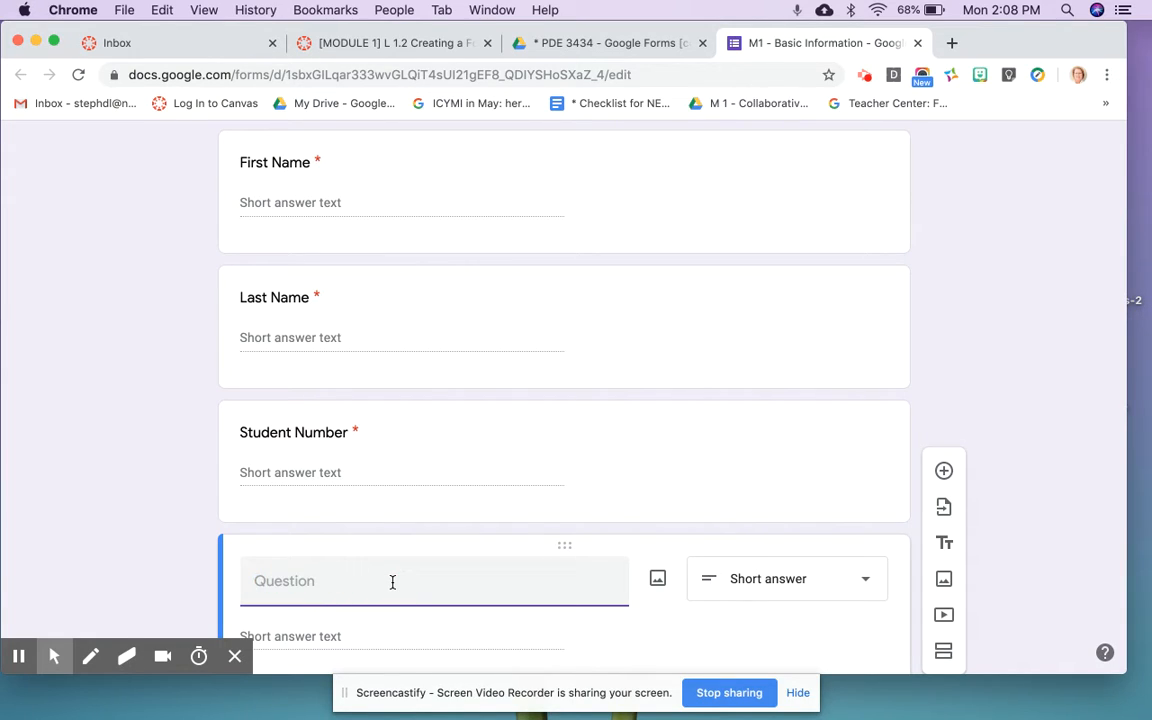
{"action": "type", "text": "Email Addres"}
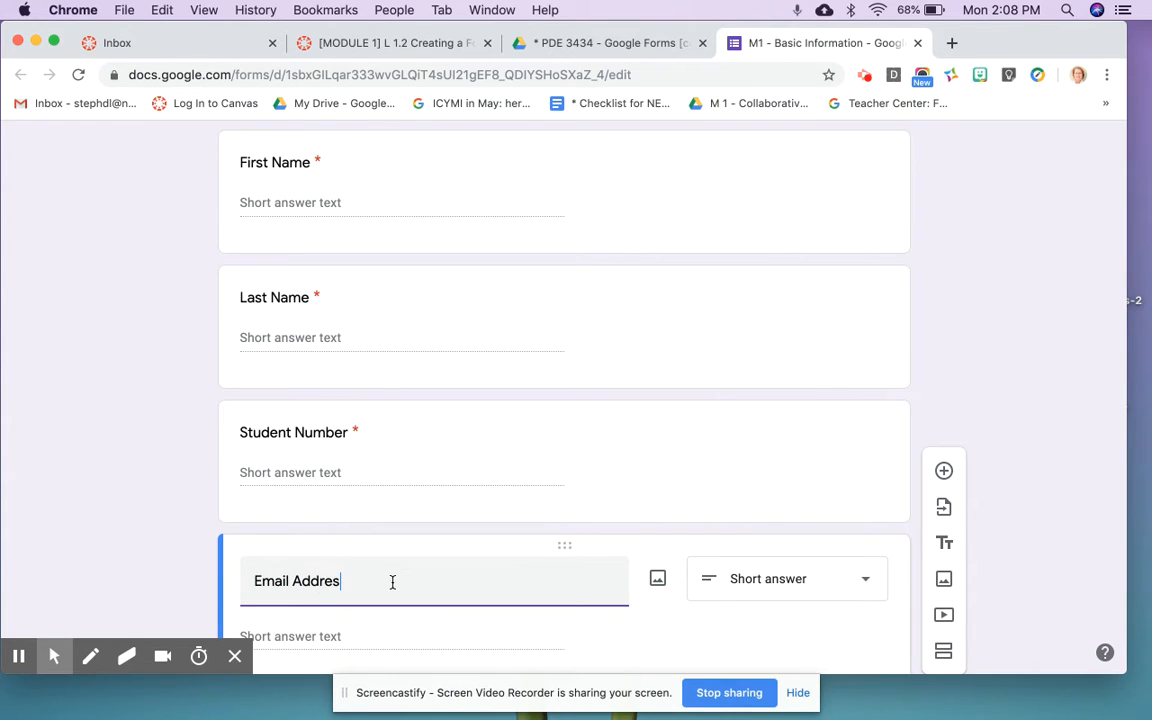
{"action": "type", "text": "s"}
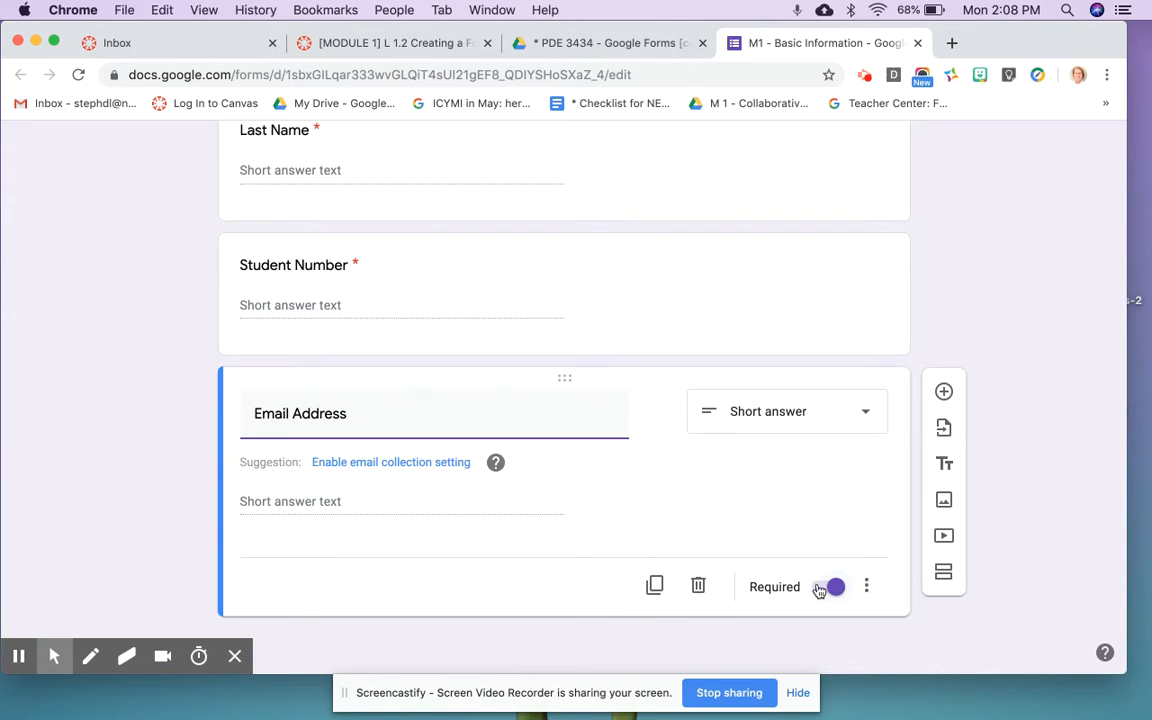
{"action": "left_click", "coordinate": [819, 590]}
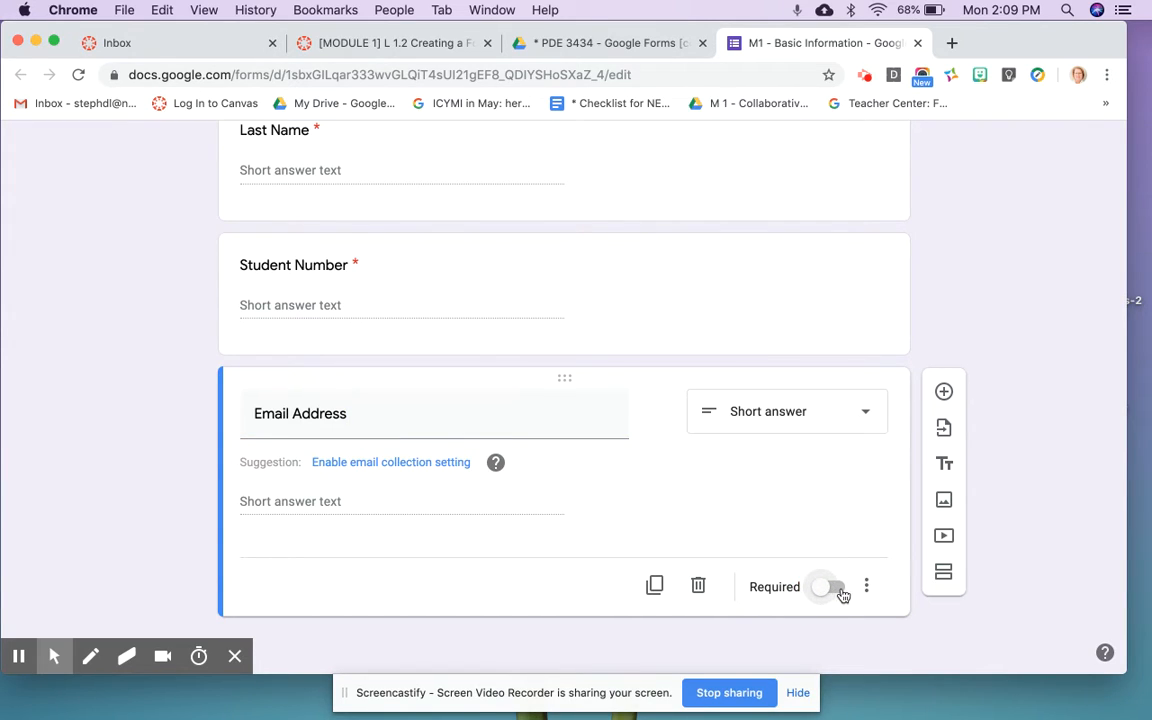
{"action": "left_click", "coordinate": [837, 591]}
Step: Give Email Address a description field and Text – Email address response validation
{"action": "left_click", "coordinate": [867, 588]}
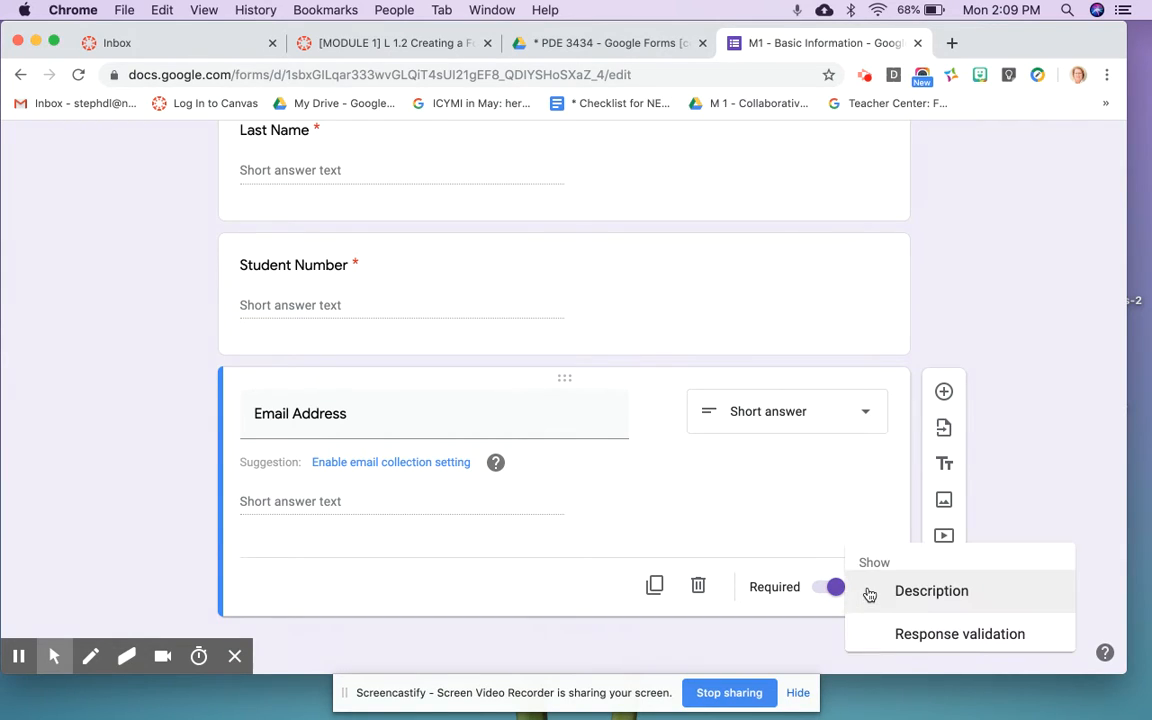
{"action": "left_click", "coordinate": [910, 590]}
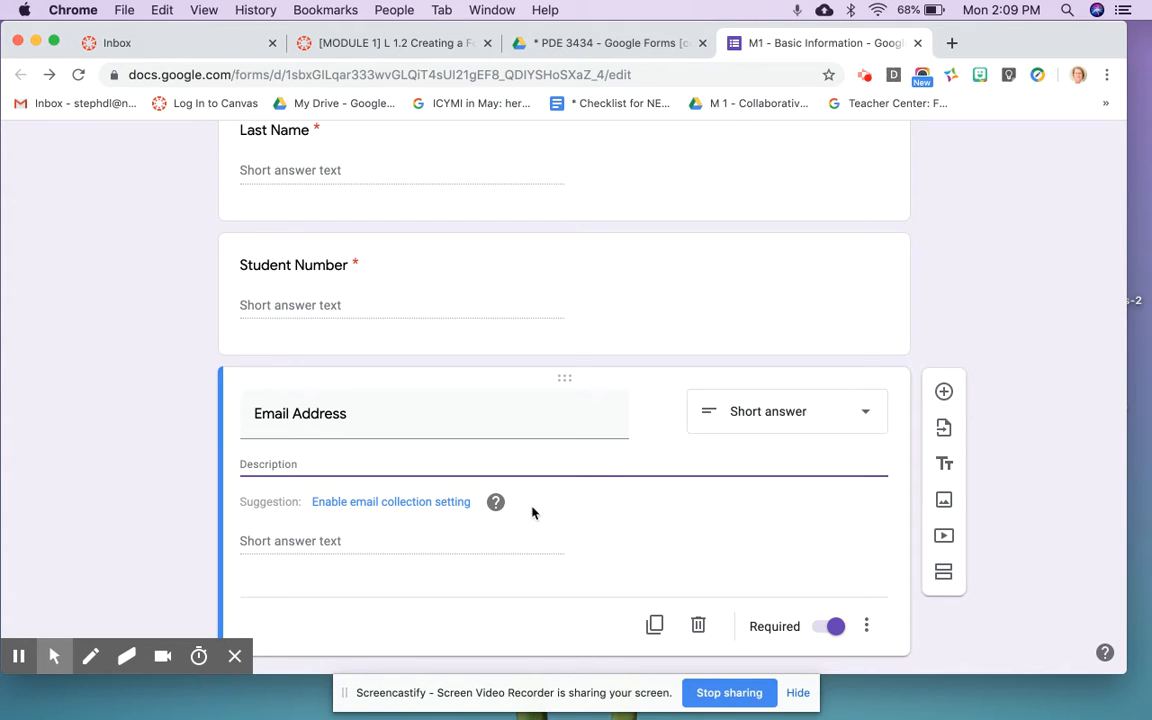
{"action": "left_click", "coordinate": [866, 627]}
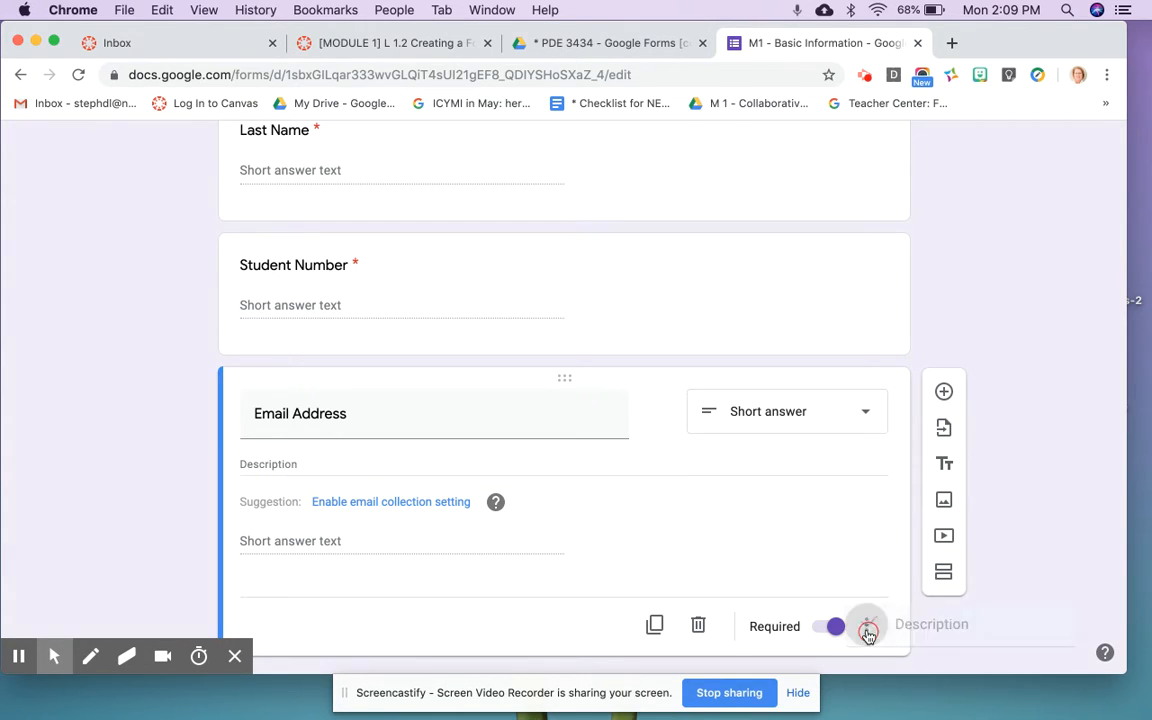
{"action": "left_click", "coordinate": [919, 632]}
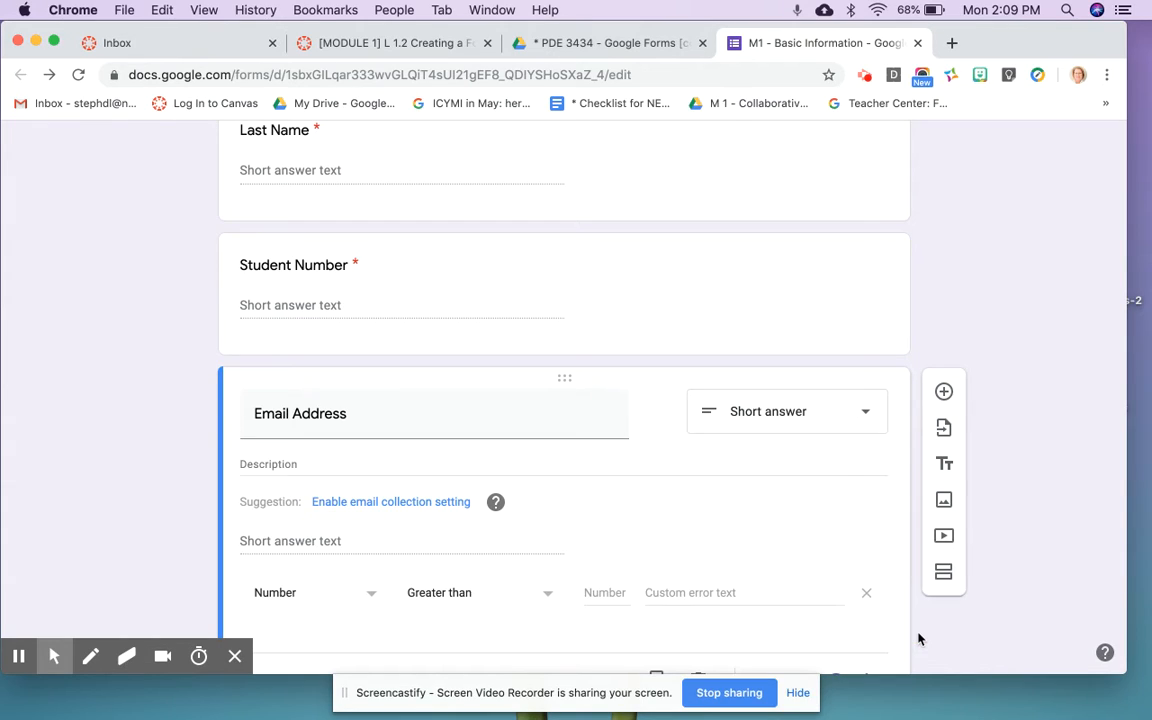
{"action": "left_click", "coordinate": [372, 598]}
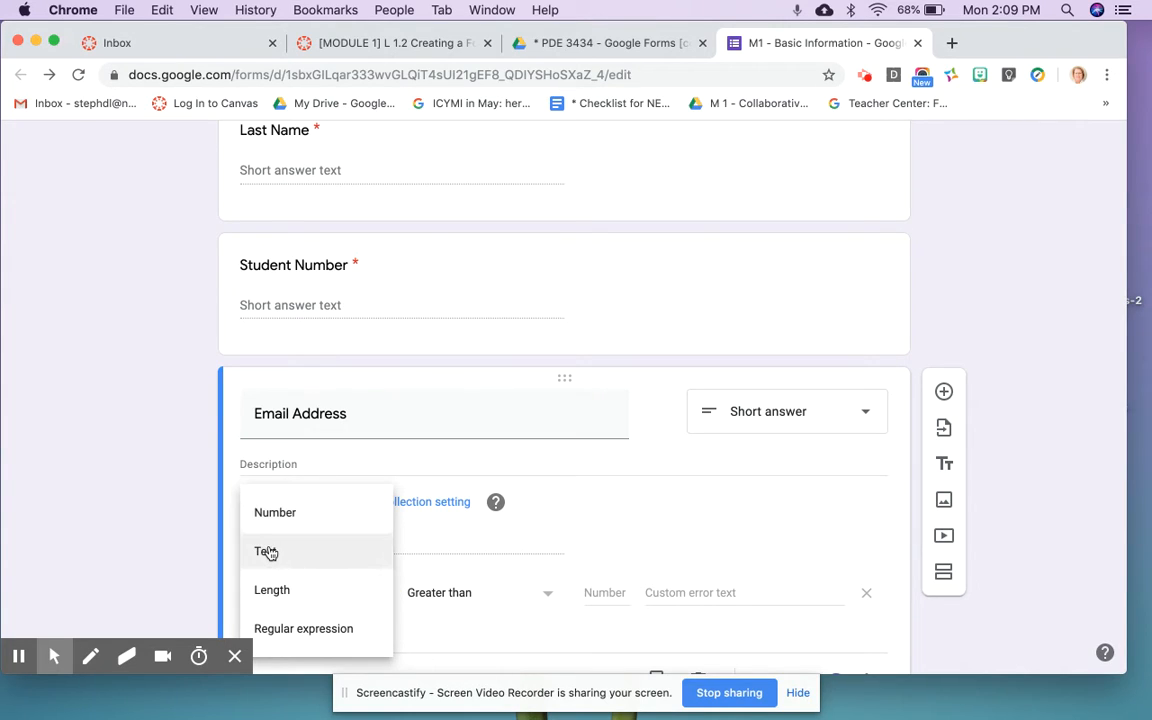
{"action": "left_click", "coordinate": [267, 549]}
{"action": "left_click", "coordinate": [504, 597]}
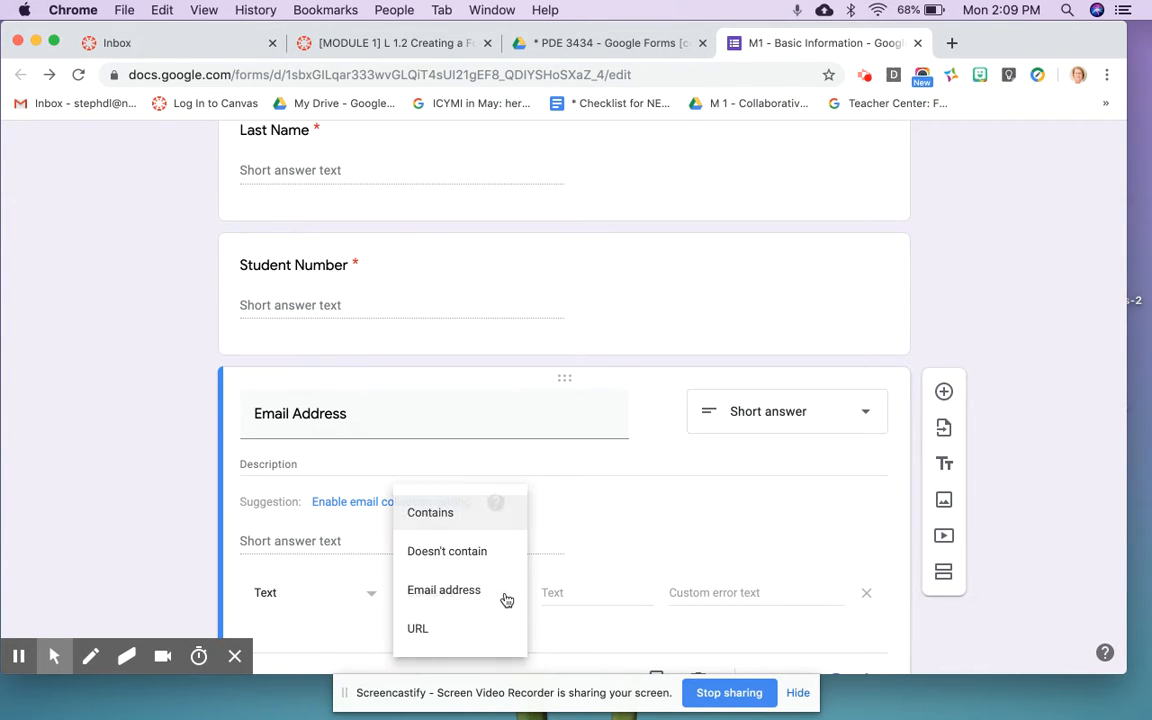
{"action": "left_click", "coordinate": [481, 596]}
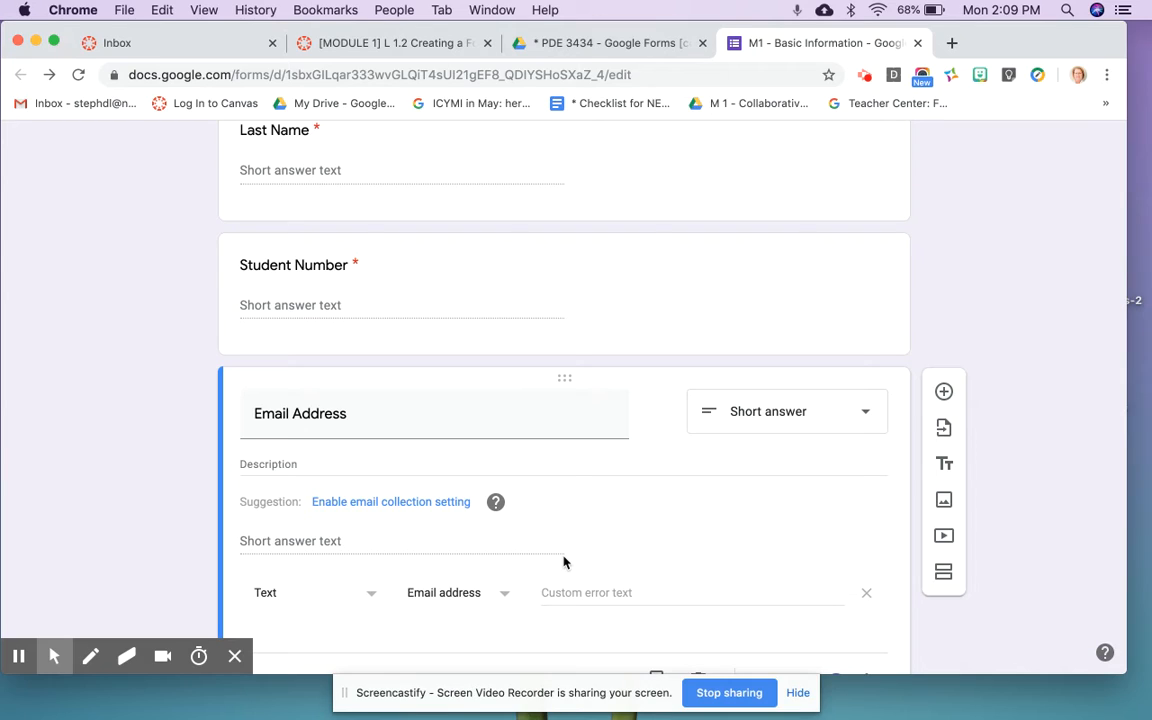
{"action": "scroll", "coordinate": [563, 563], "scroll_direction": "down", "scroll_amount": 2}
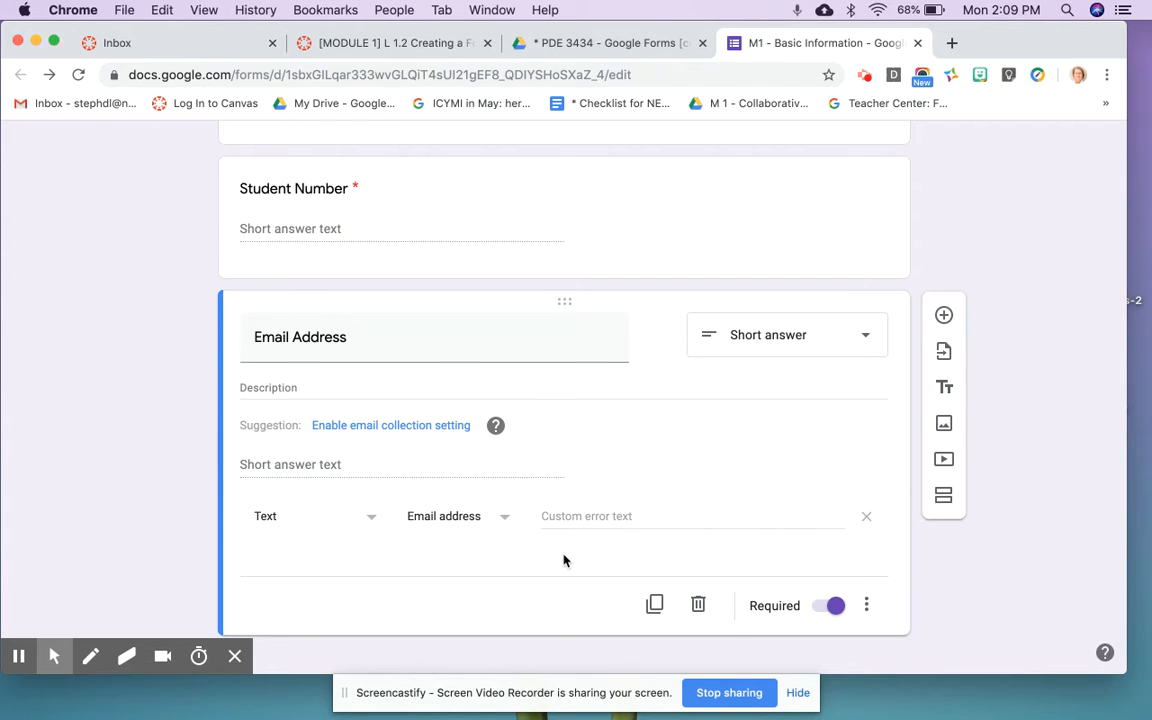
{"action": "scroll", "coordinate": [563, 560], "scroll_direction": "up", "scroll_amount": 5}
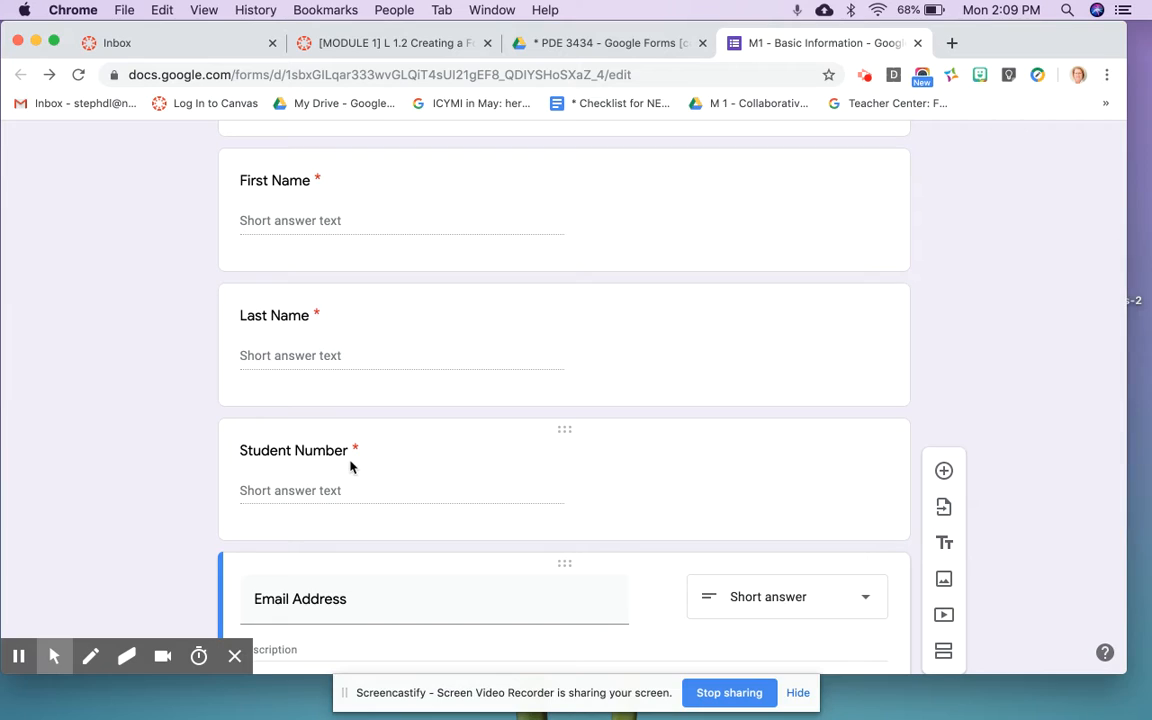
{"action": "left_click", "coordinate": [342, 456]}
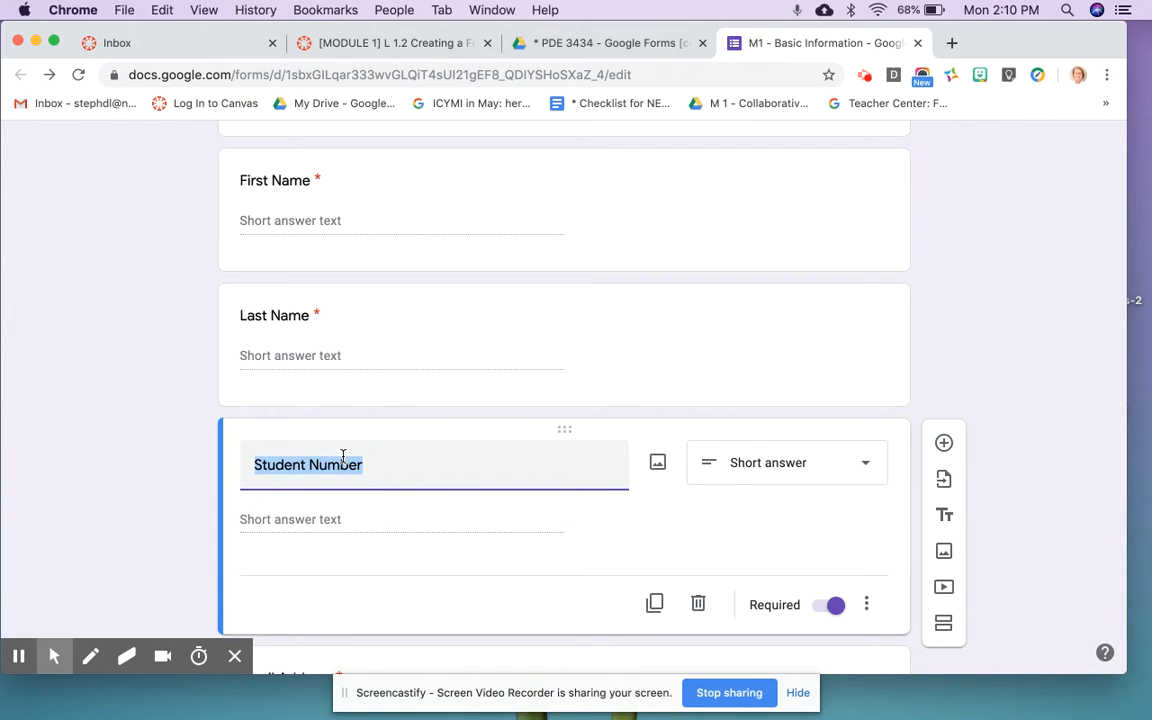
{"action": "scroll", "coordinate": [562, 537], "scroll_direction": "down", "scroll_amount": 1}
{"action": "scroll", "coordinate": [565, 538], "scroll_direction": "down", "scroll_amount": 4}
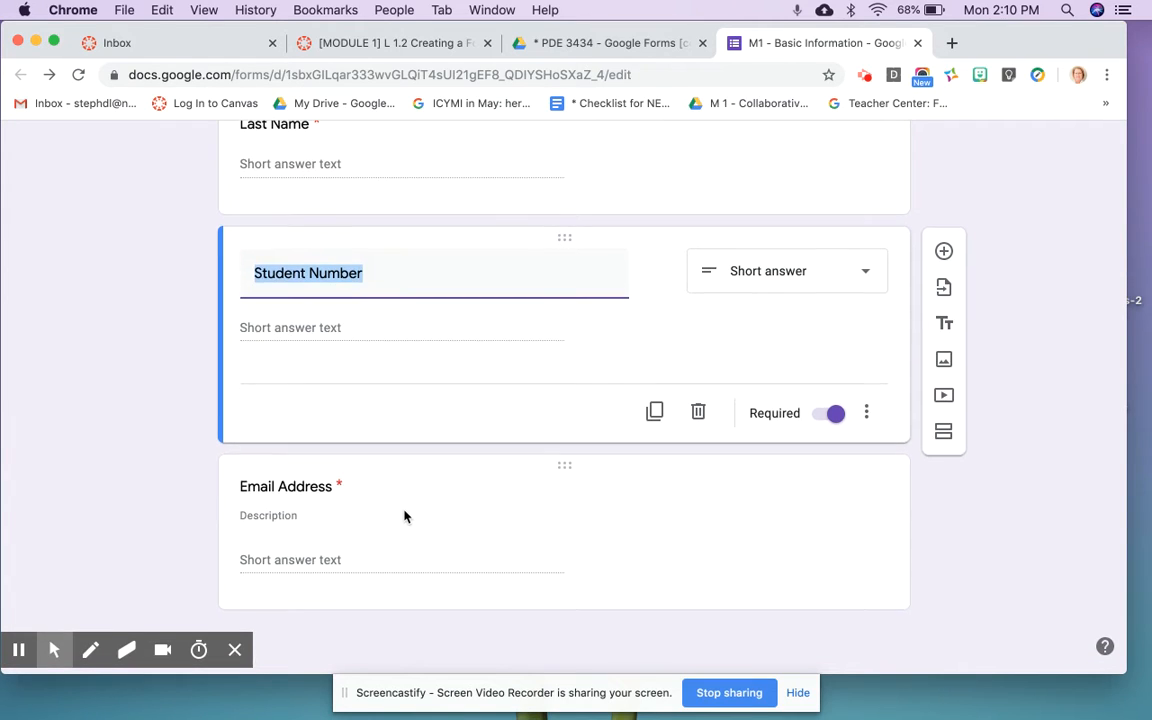
{"action": "scroll", "coordinate": [405, 515], "scroll_direction": "up", "scroll_amount": 10}
{"action": "scroll", "coordinate": [405, 512], "scroll_direction": "down", "scroll_amount": 10}
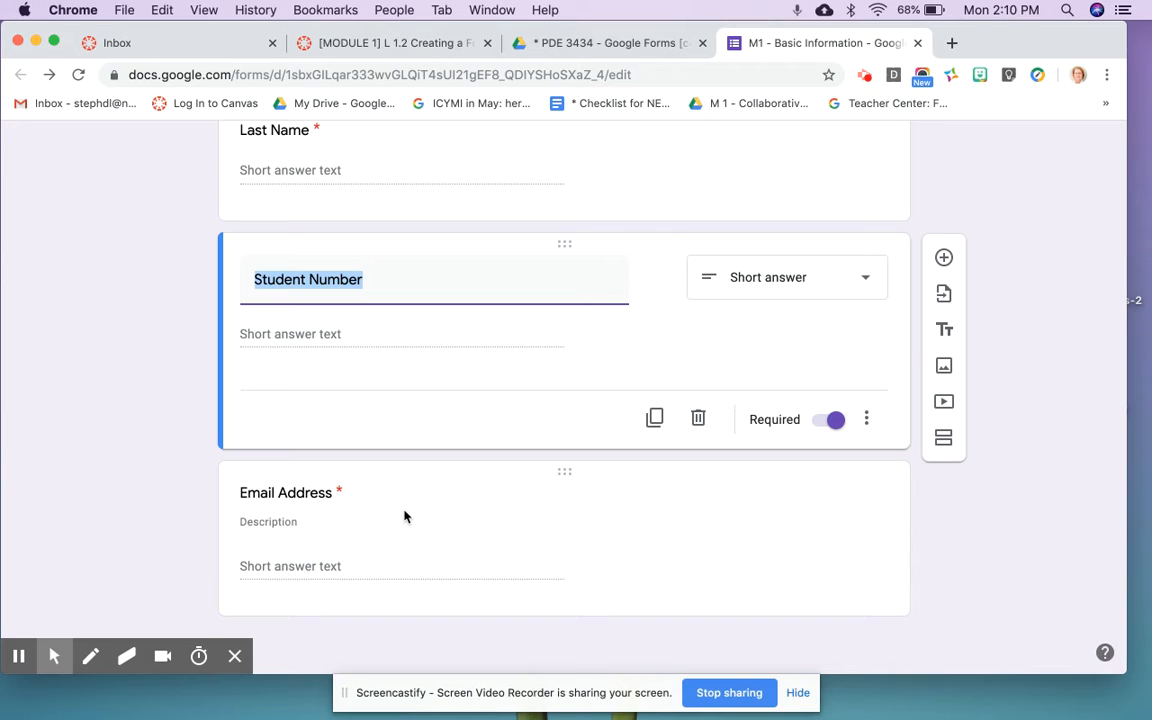
{"action": "scroll", "coordinate": [404, 516], "scroll_direction": "up", "scroll_amount": 4}
{"action": "scroll", "coordinate": [404, 514], "scroll_direction": "down", "scroll_amount": 4}
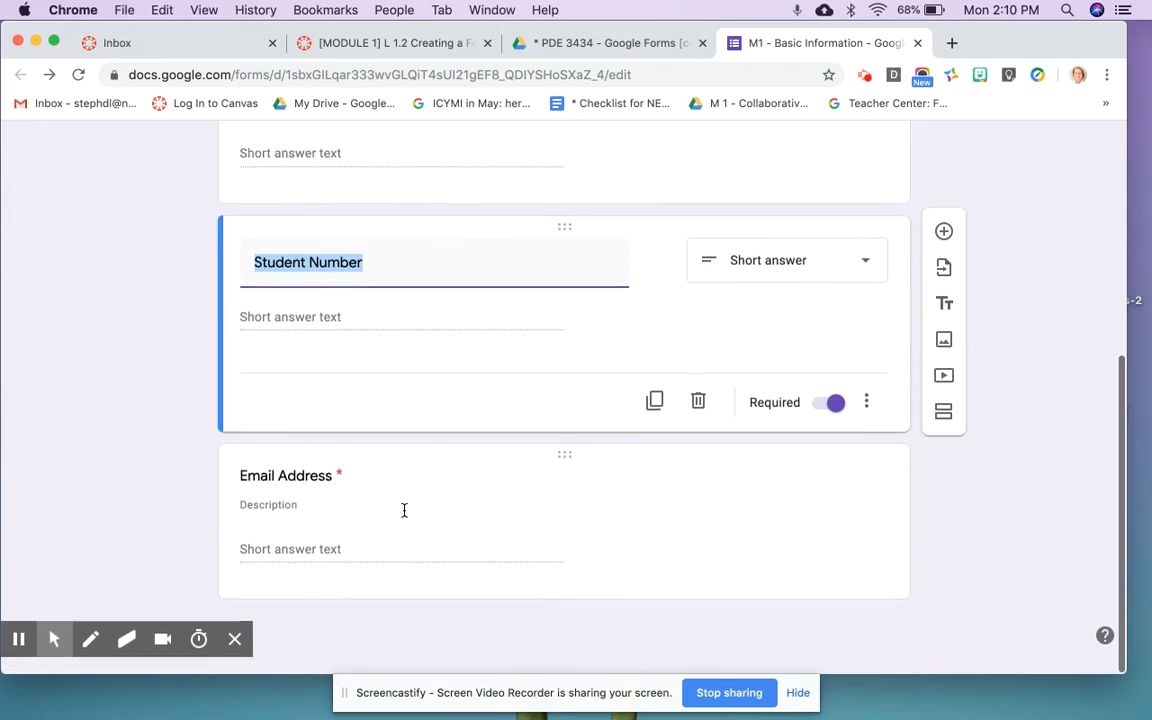
{"action": "scroll", "coordinate": [404, 514], "scroll_direction": "up", "scroll_amount": 5}
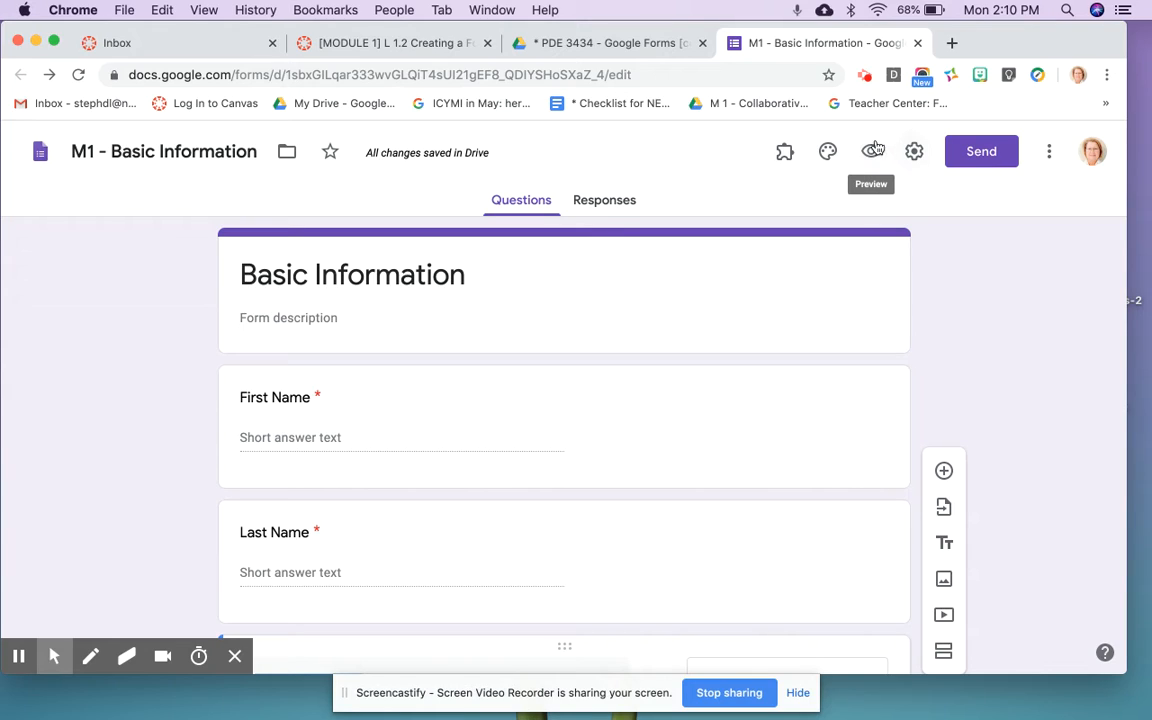
Step: Preview the live form and enter a test first name and last name
{"action": "left_click", "coordinate": [871, 153]}
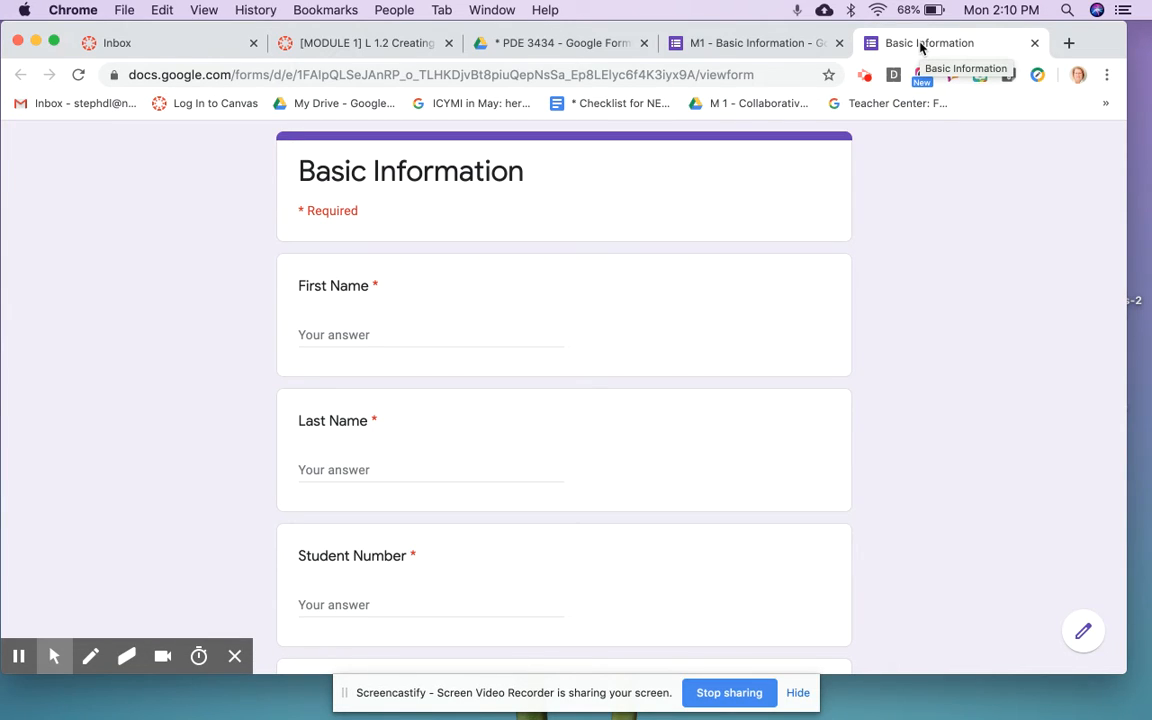
{"action": "left_click", "coordinate": [348, 333]}
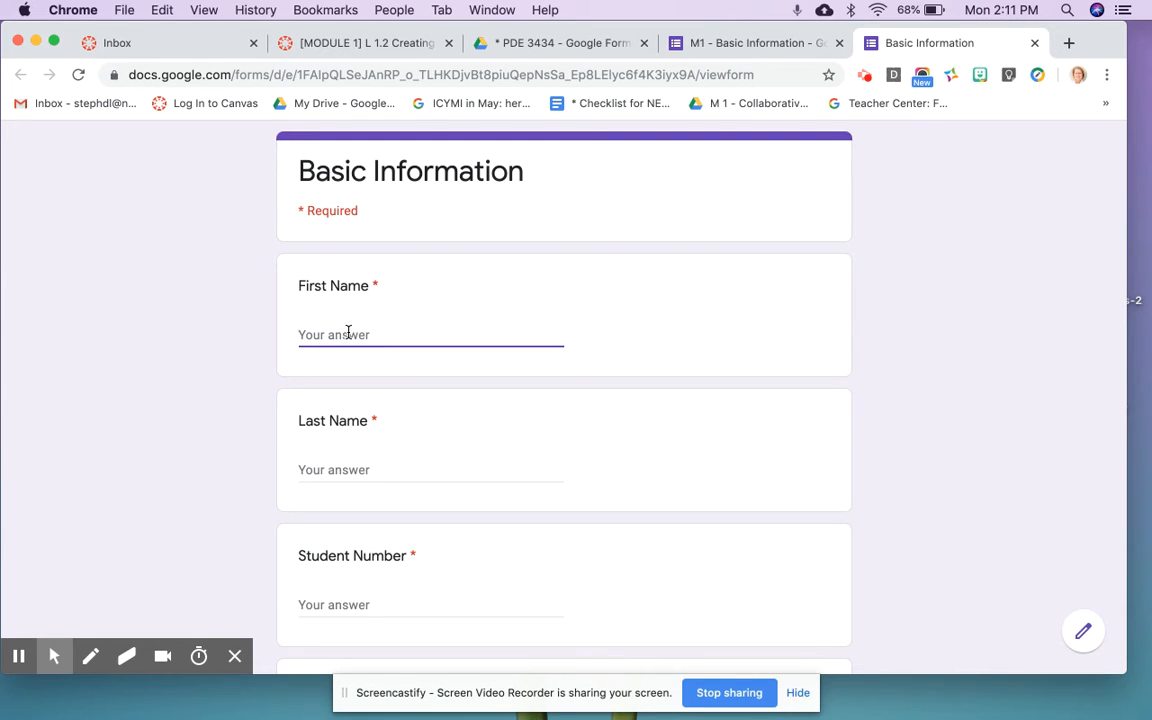
{"action": "type", "text": "Betty"}
{"action": "left_click", "coordinate": [341, 468]}
{"action": "type", "text": "White"}
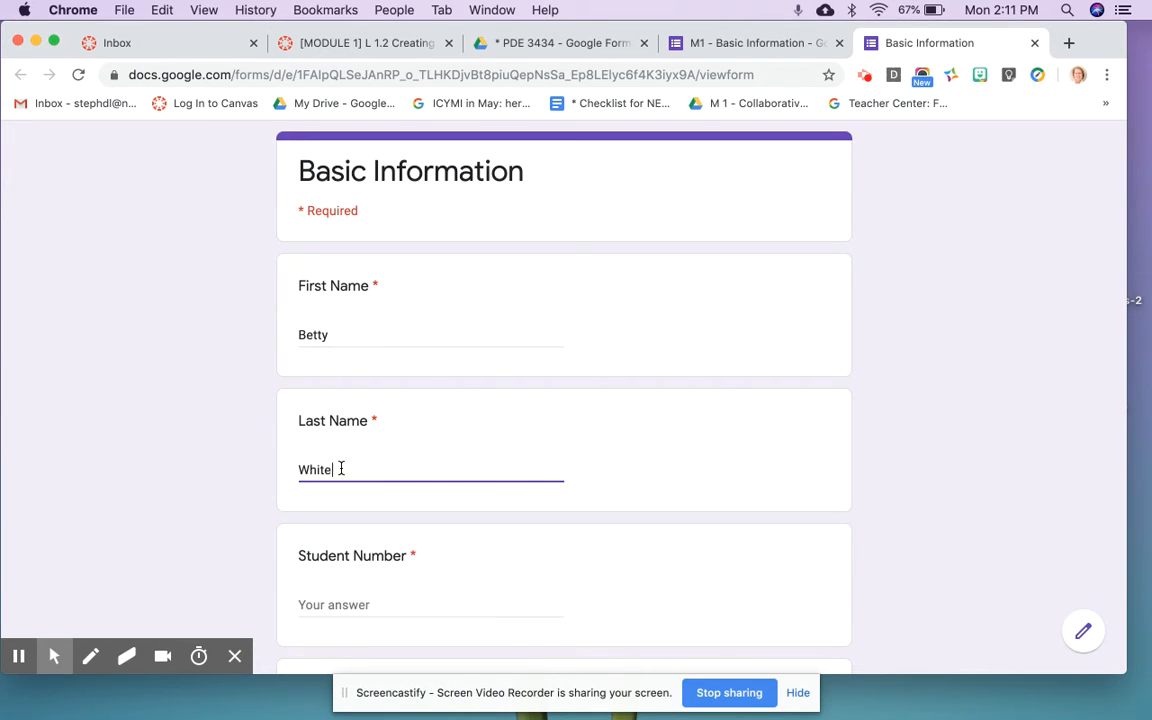
Step: Fill in a test student number and a sample email address
{"action": "scroll", "coordinate": [341, 468], "scroll_direction": "down", "scroll_amount": 3}
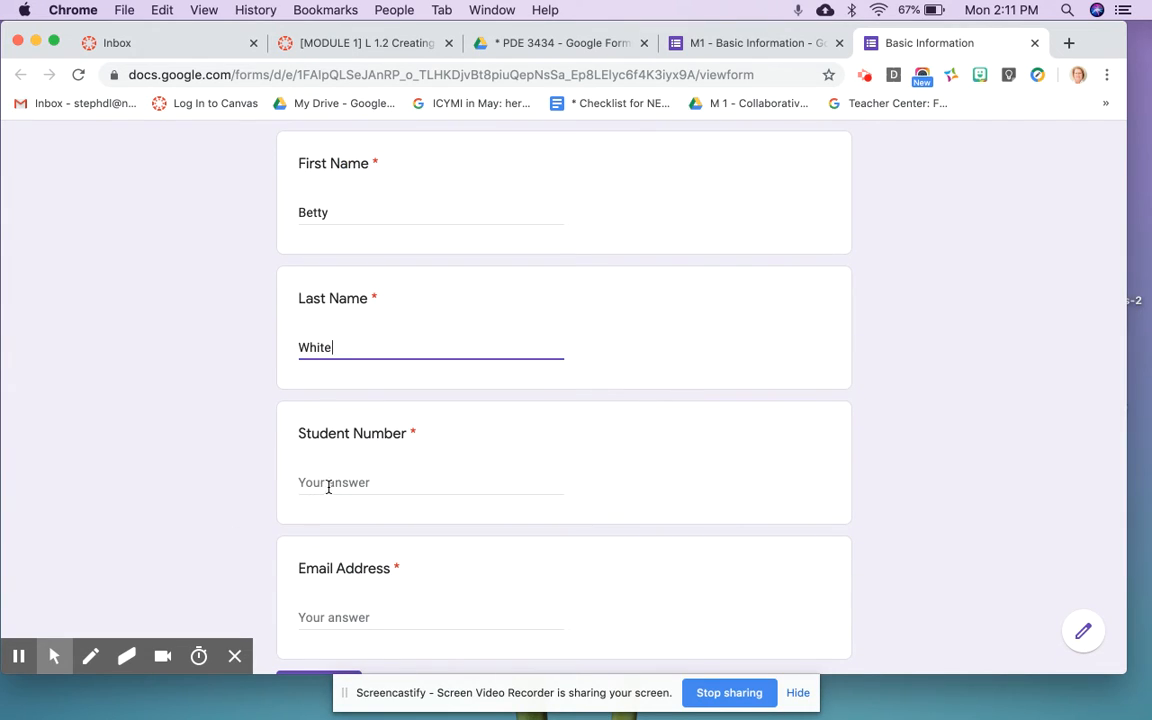
{"action": "left_click", "coordinate": [333, 484]}
{"action": "type", "text": "121212"}
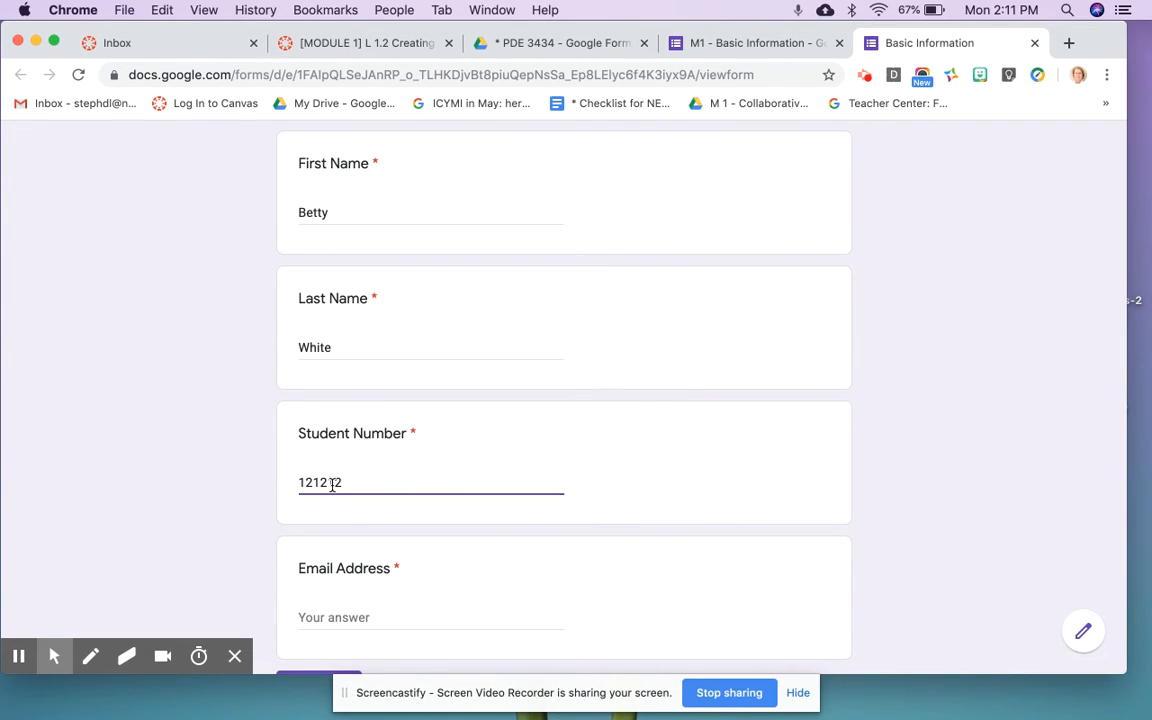
{"action": "scroll", "coordinate": [333, 484], "scroll_direction": "down", "scroll_amount": 3}
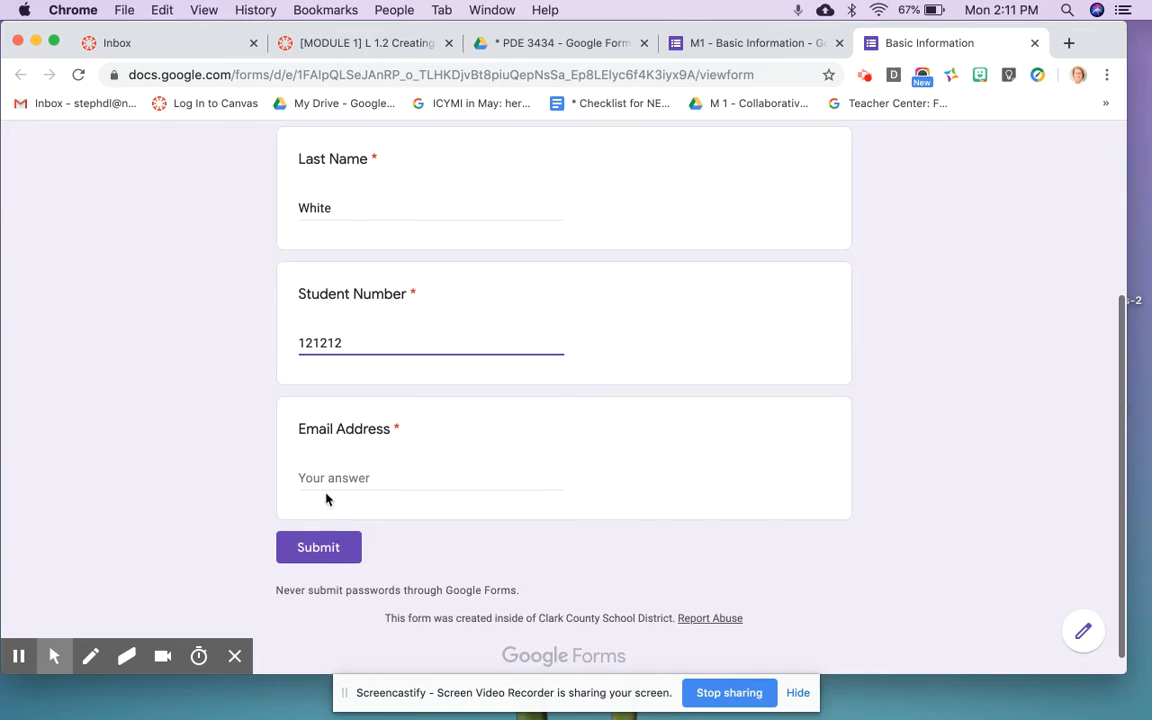
{"action": "left_click", "coordinate": [333, 479]}
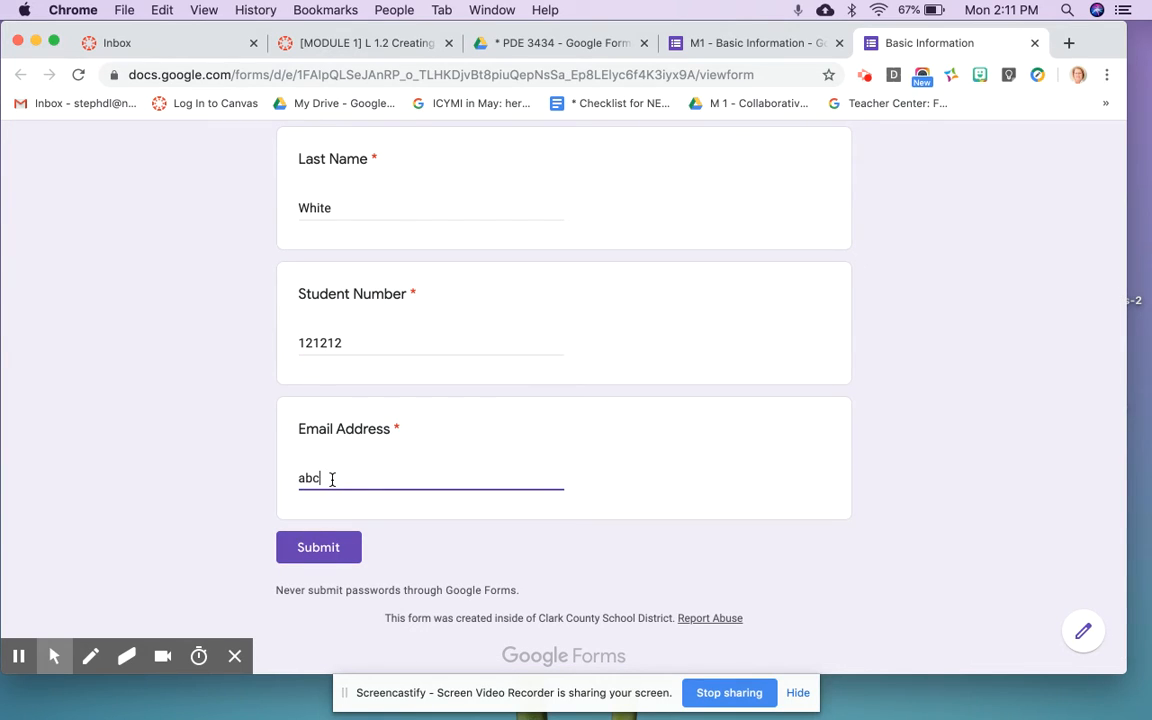
Step: Remove the @ from the test email and submit to trigger the validation error
{"action": "left_click", "coordinate": [328, 480]}
{"action": "key", "text": "BackSpace"}
{"action": "scroll", "coordinate": [301, 522], "scroll_direction": "up", "scroll_amount": 1}
{"action": "left_click", "coordinate": [308, 558]}
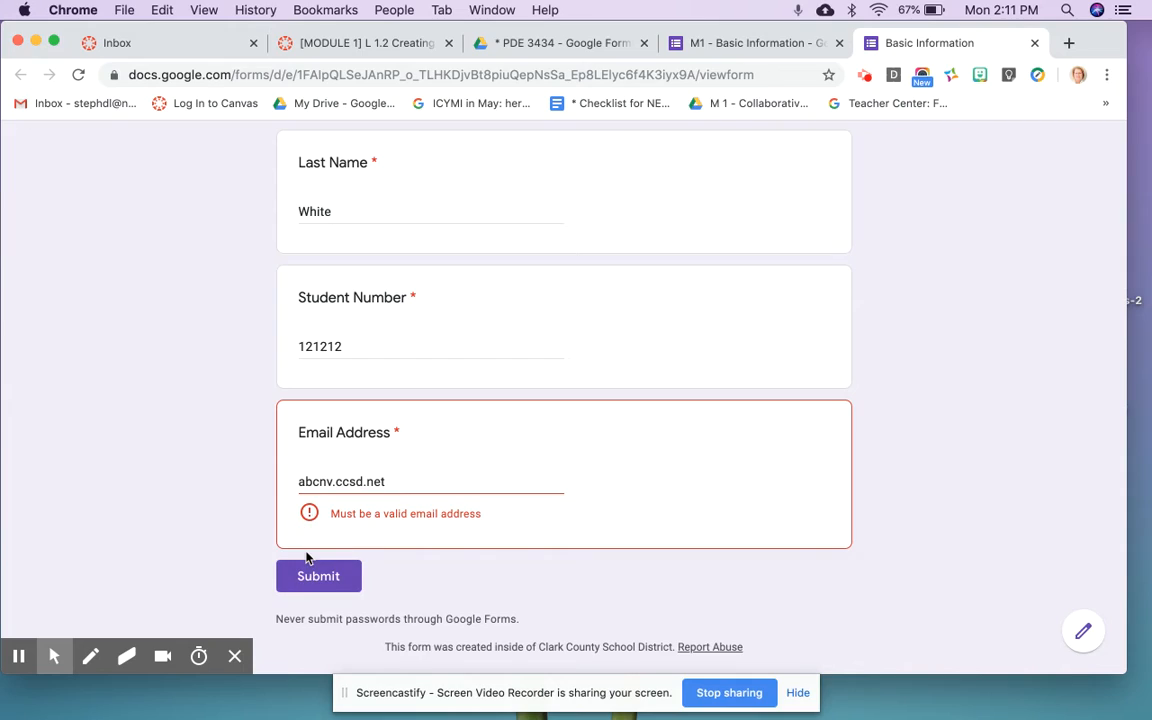
Step: Restore the @ in the email address and submit the corrected test response
{"action": "left_click", "coordinate": [319, 486]}
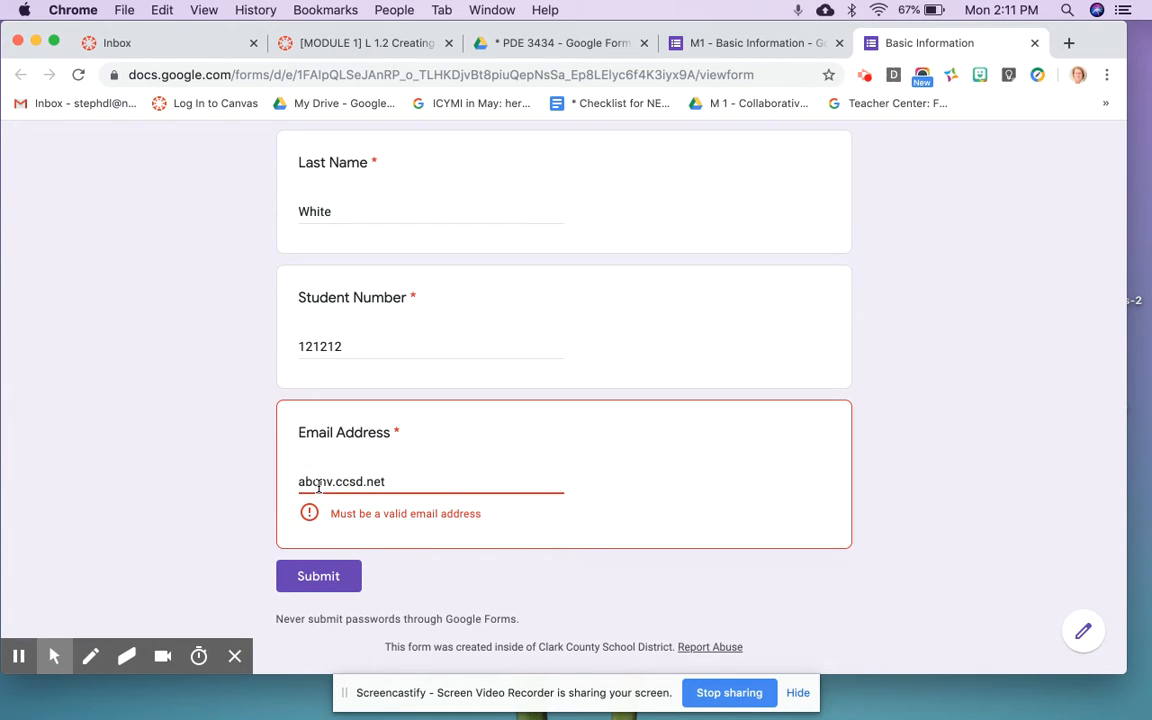
{"action": "type", "text": "@"}
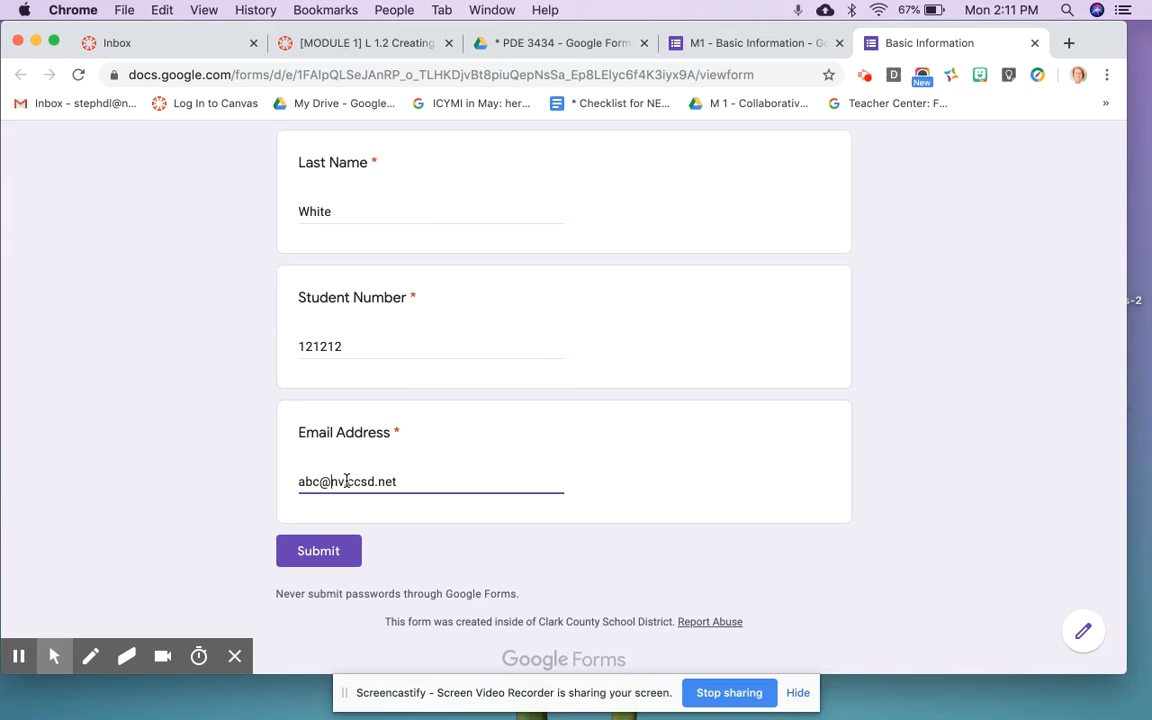
{"action": "left_click", "coordinate": [325, 556]}
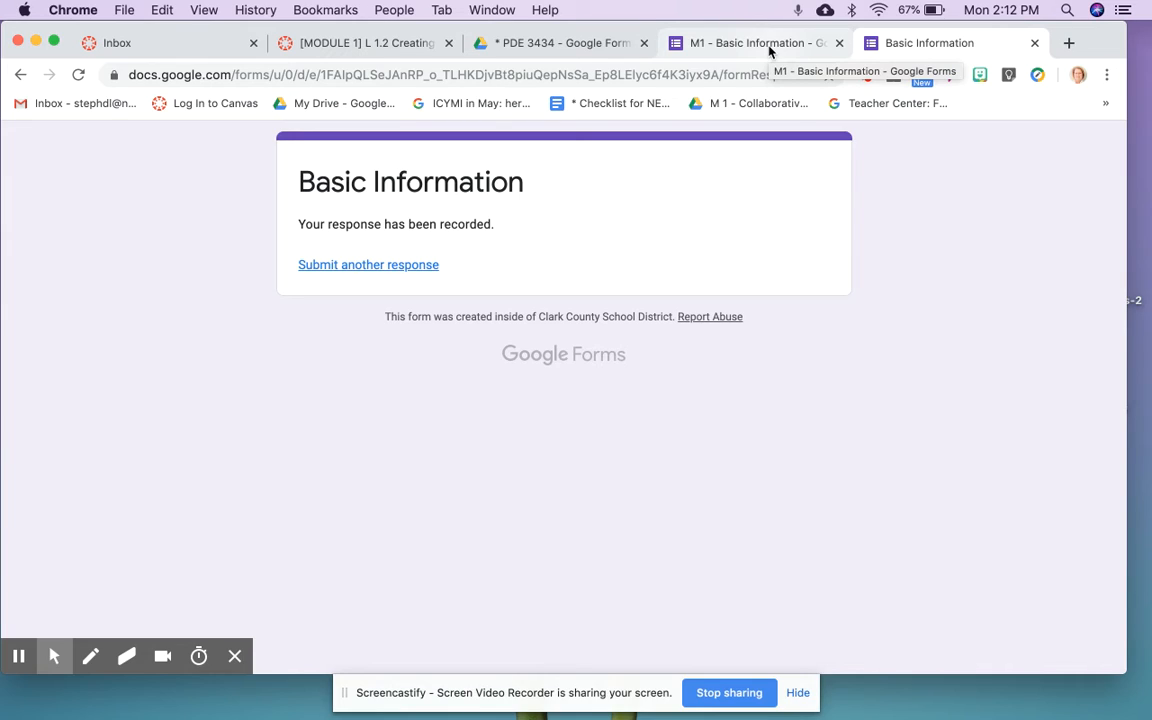
Step: Copy the form's link from the Send dialog in the editor, then return to the Canvas lesson tab
{"action": "left_click", "coordinate": [760, 43]}
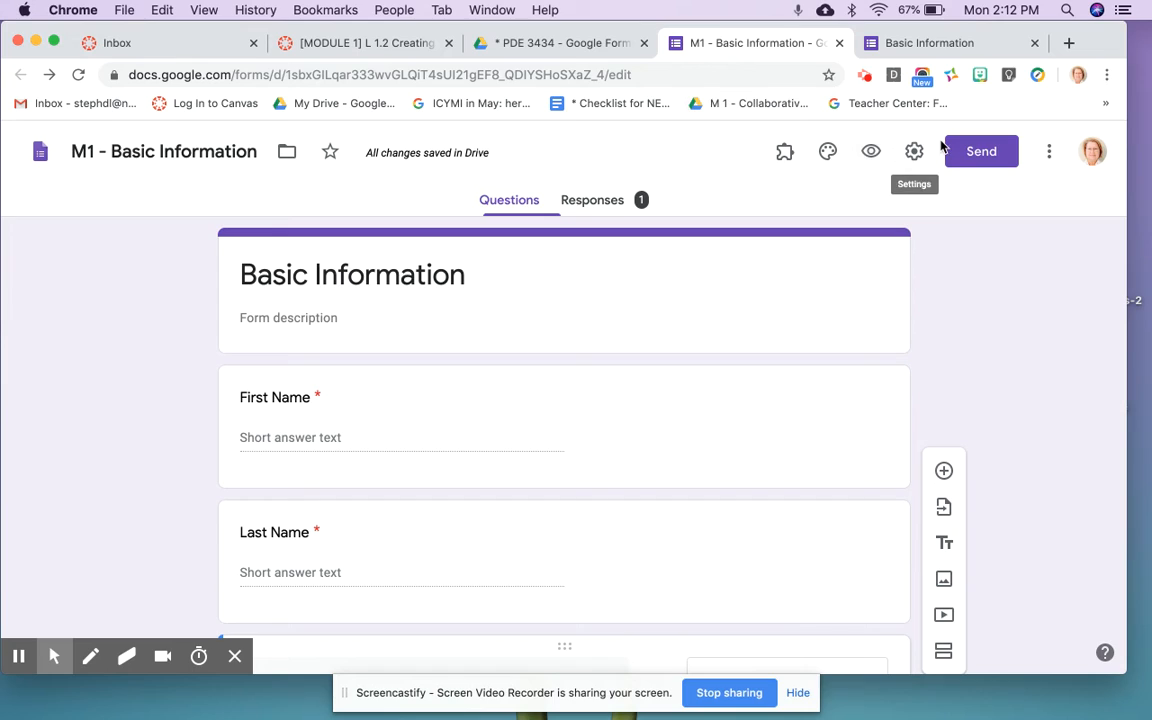
{"action": "left_click", "coordinate": [986, 157]}
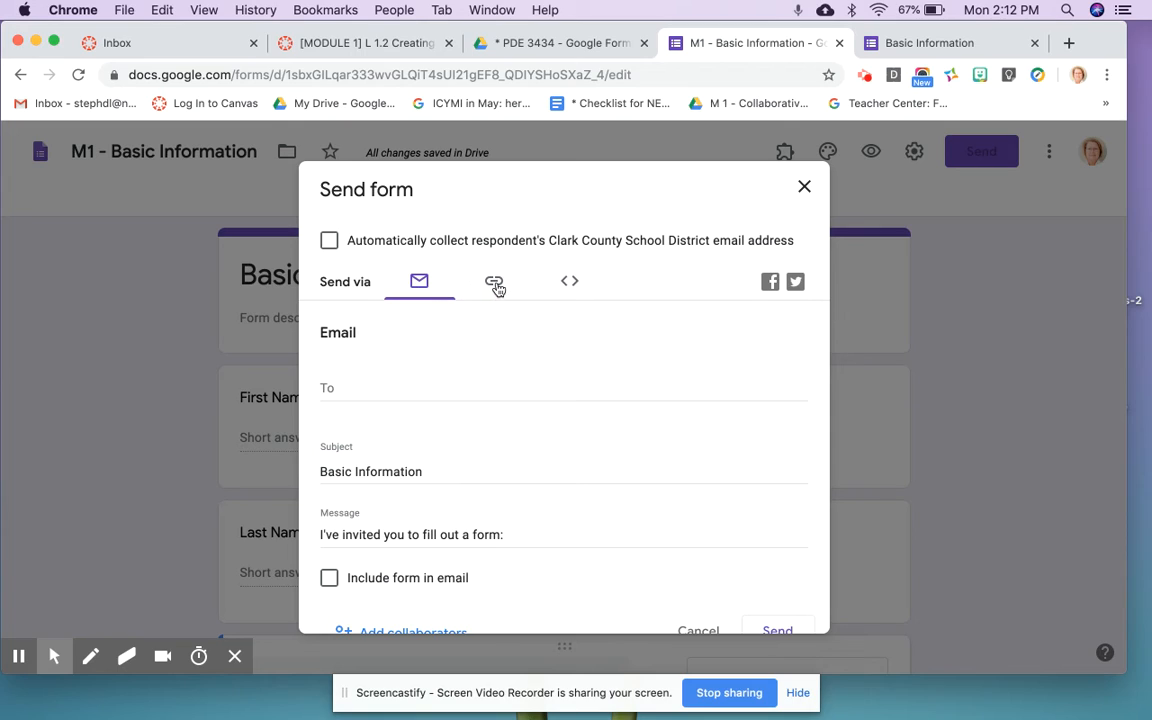
{"action": "left_click", "coordinate": [494, 284]}
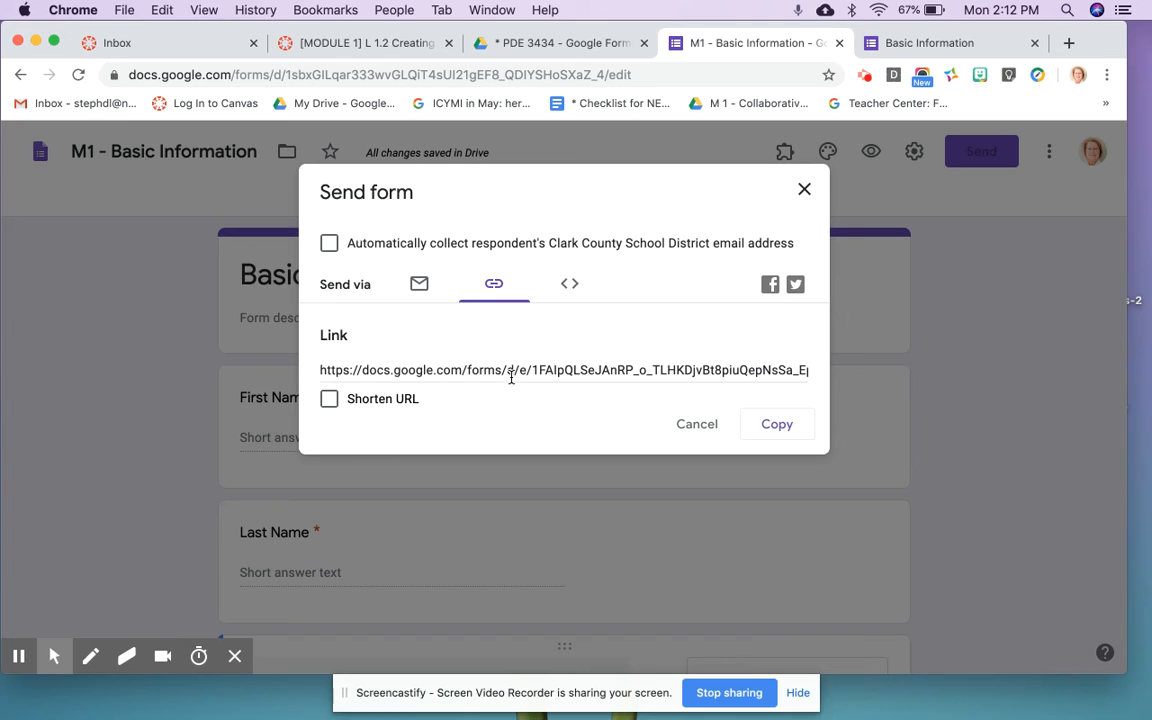
{"action": "left_click", "coordinate": [775, 427]}
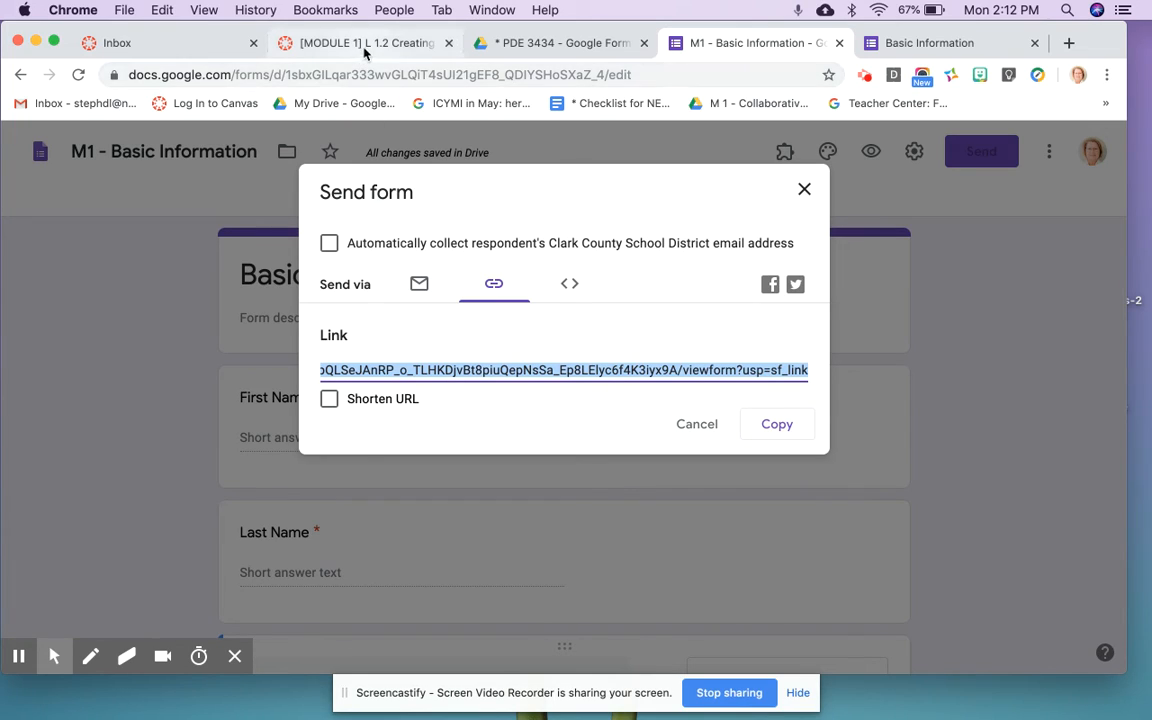
{"action": "left_click", "coordinate": [805, 190]}
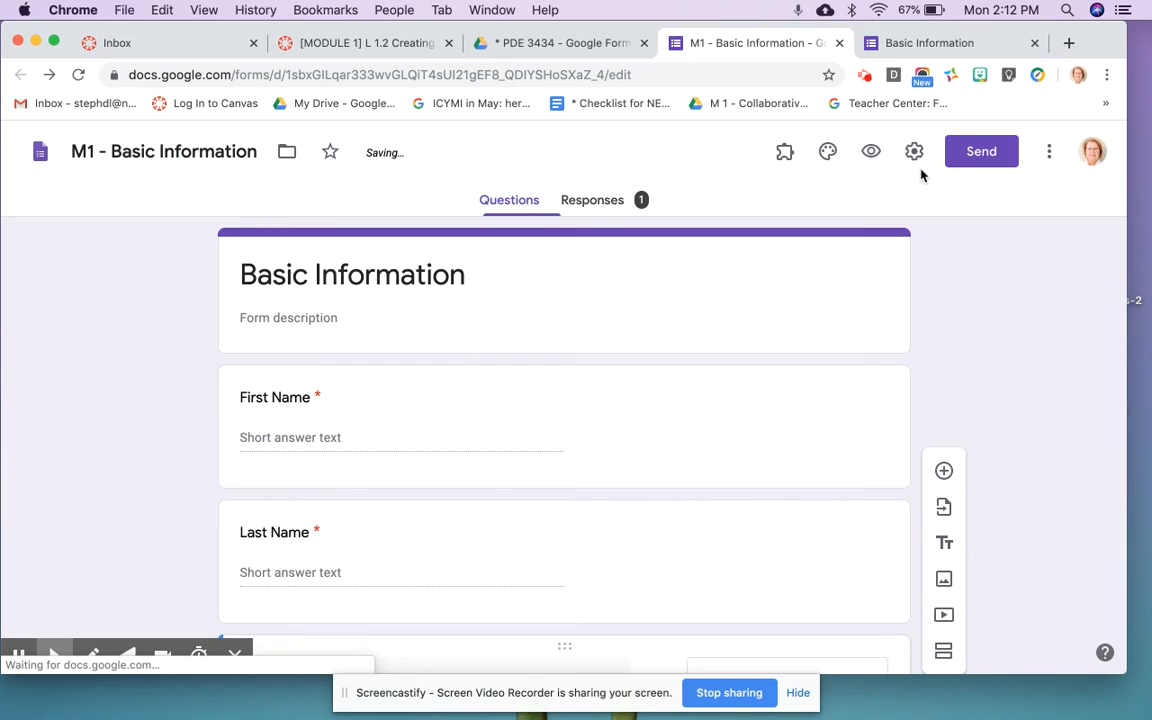
{"action": "left_click", "coordinate": [980, 152]}
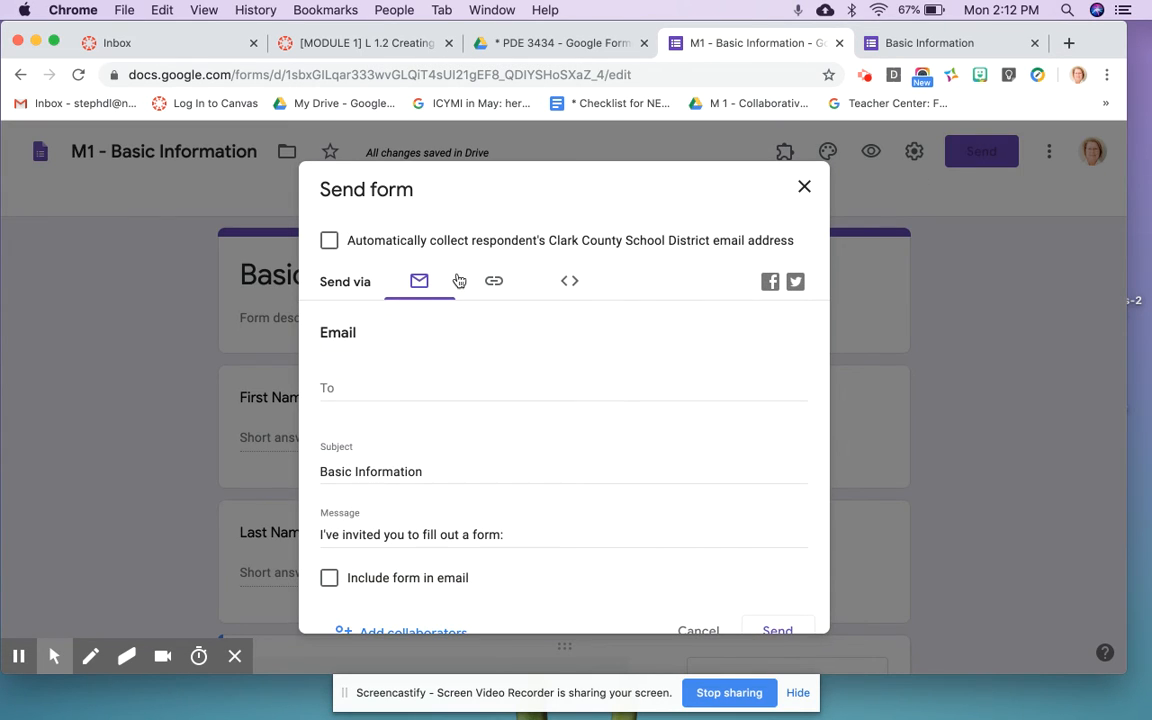
{"action": "left_click", "coordinate": [497, 284]}
{"action": "left_click", "coordinate": [777, 424]}
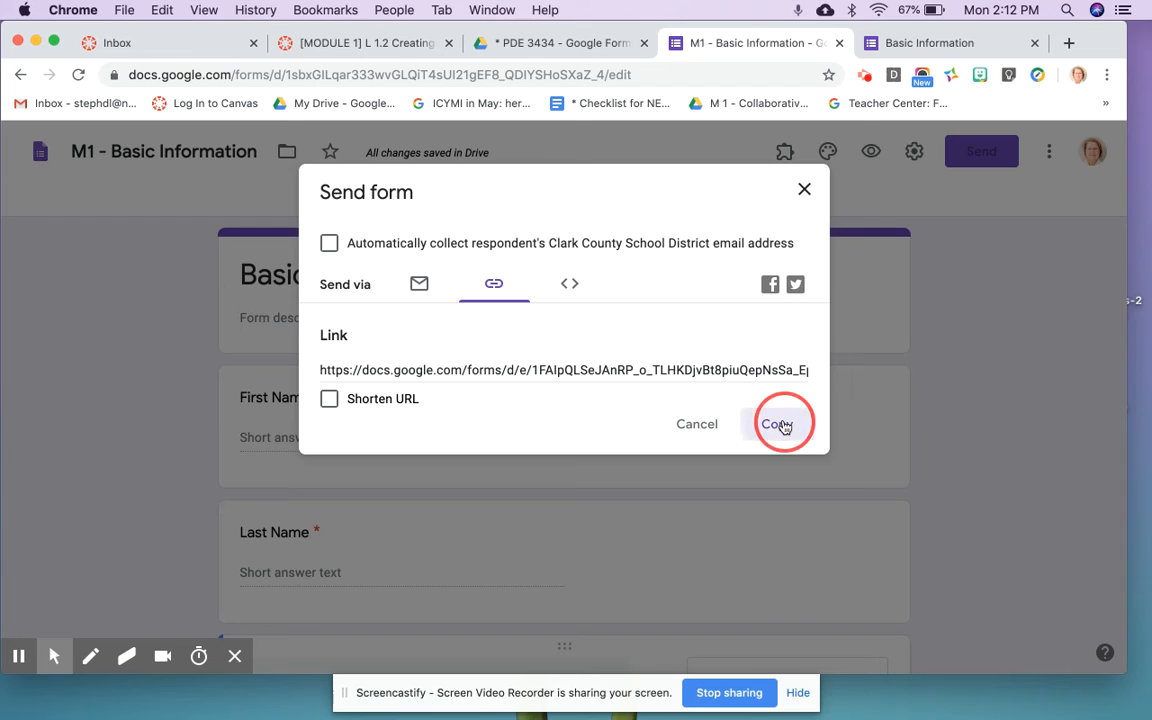
{"action": "left_click", "coordinate": [343, 45]}
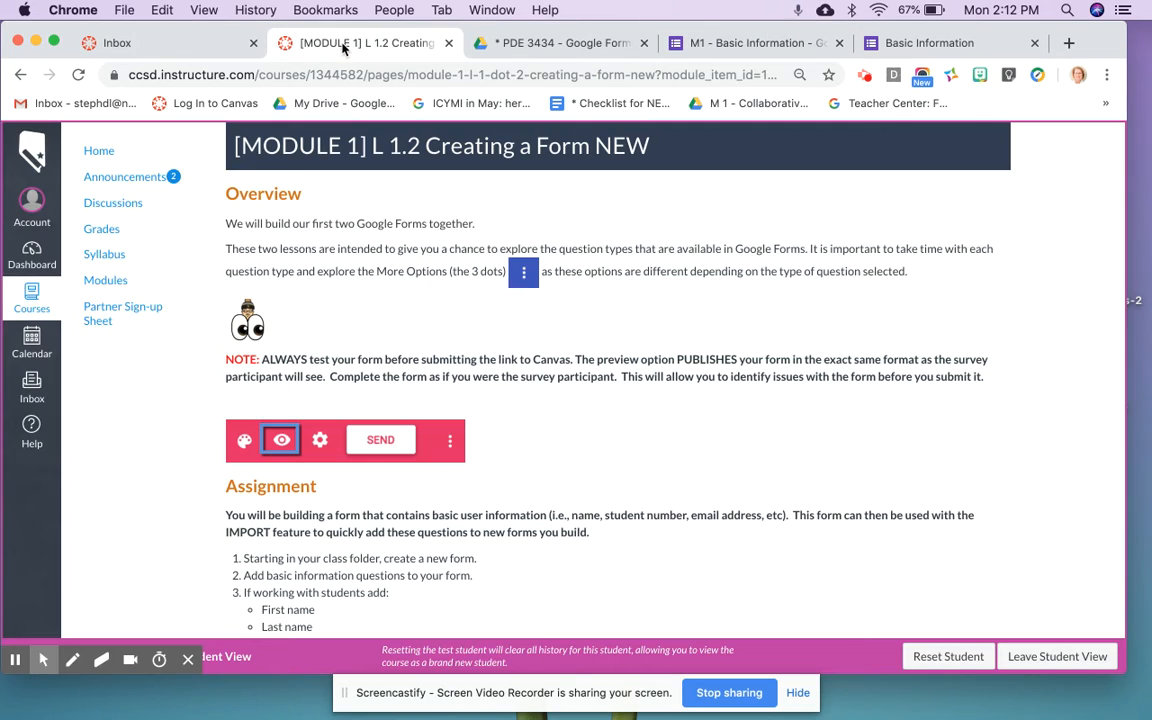
Step: Go to the next module item, the Basic Student Information Assignment, from the lesson's bottom
{"action": "scroll", "coordinate": [599, 378], "scroll_direction": "down", "scroll_amount": 5}
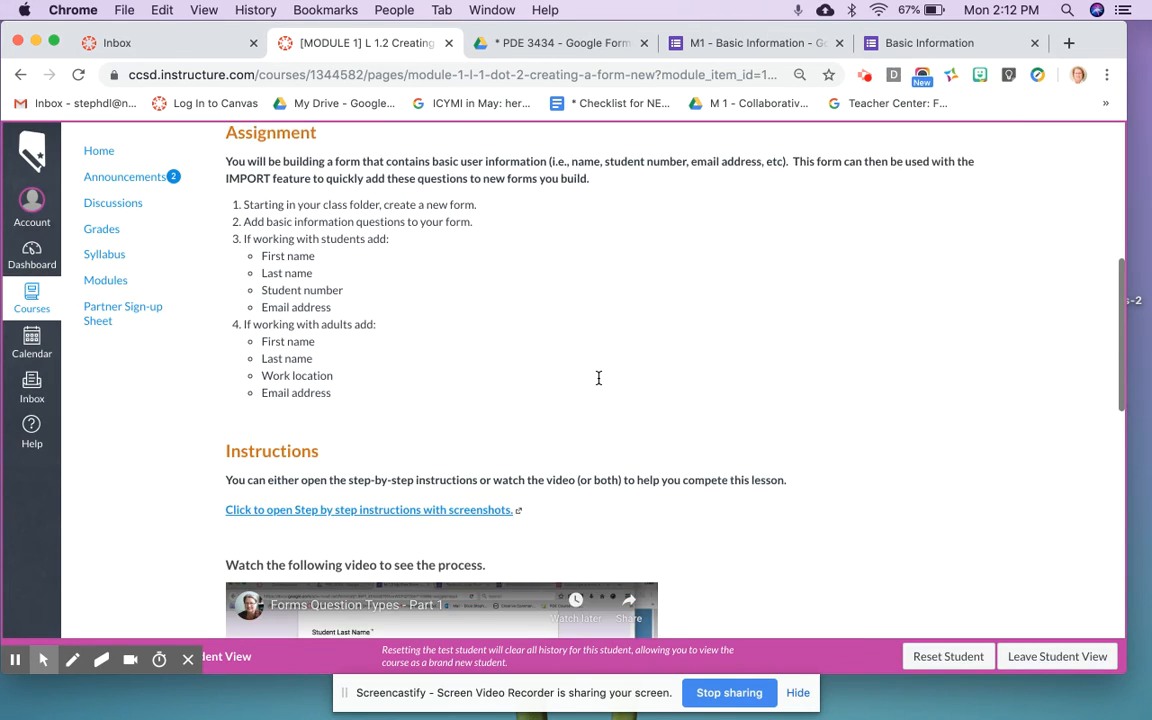
{"action": "scroll", "coordinate": [873, 467], "scroll_direction": "down", "scroll_amount": 10}
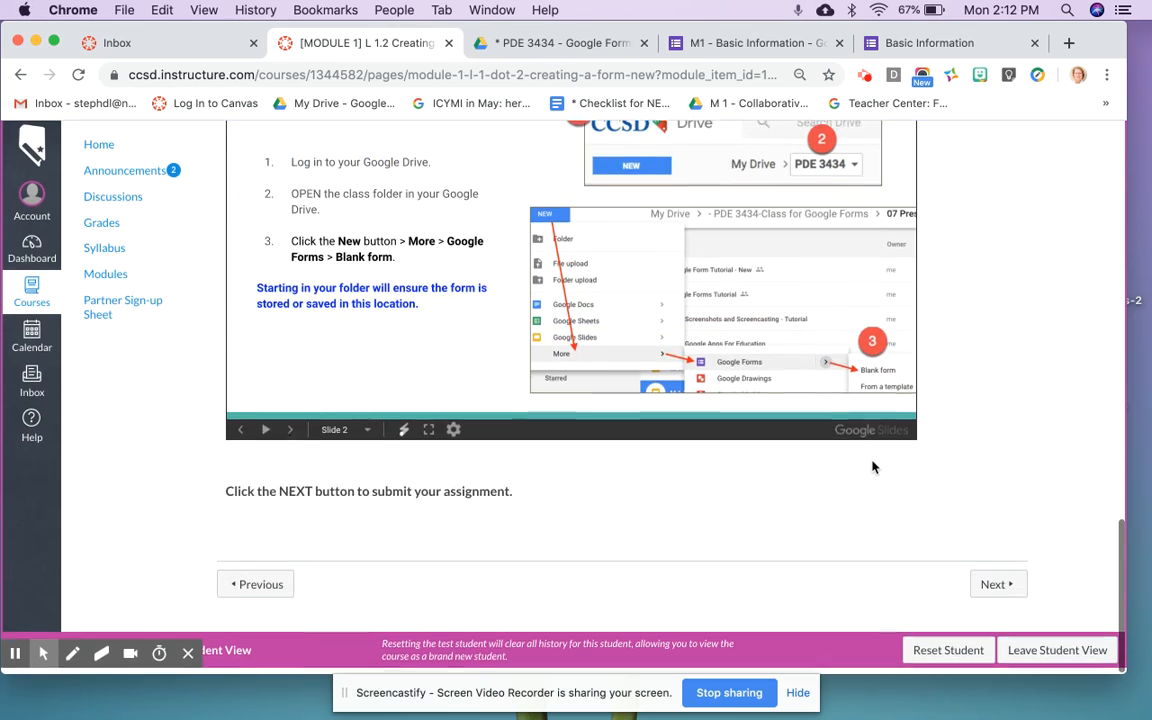
{"action": "left_click", "coordinate": [986, 592]}
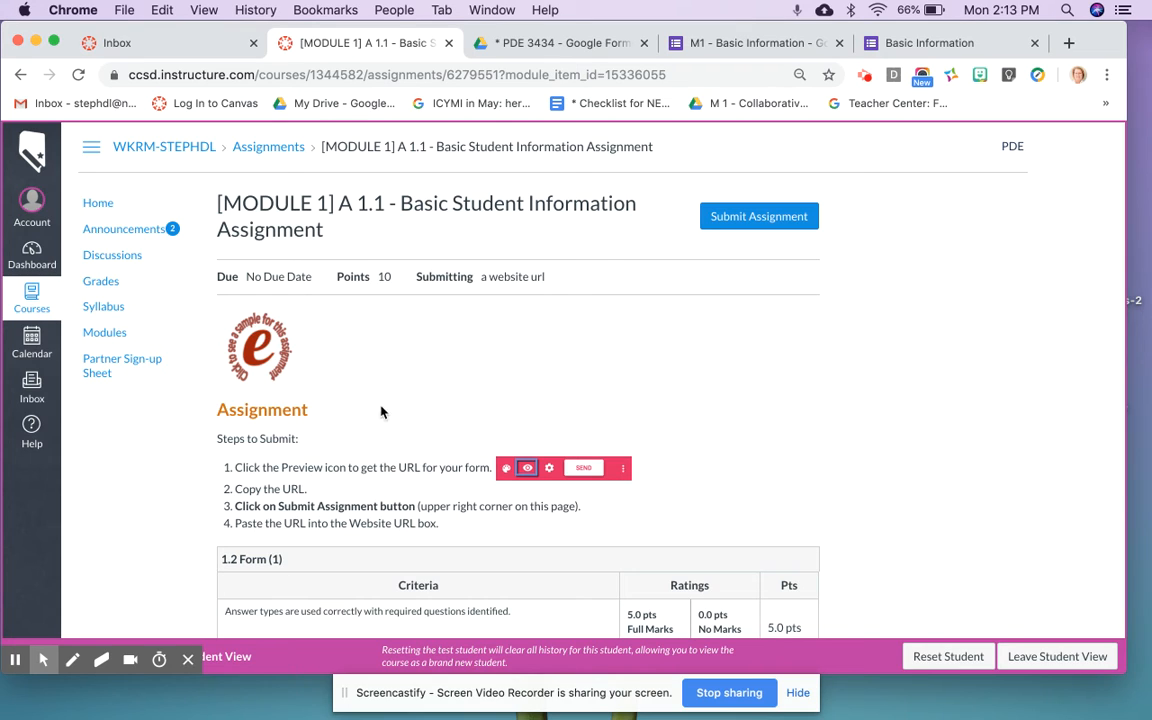
Step: Start the assignment submission and focus the empty Website URL box
{"action": "scroll", "coordinate": [700, 507], "scroll_direction": "down", "scroll_amount": 1}
{"action": "scroll", "coordinate": [706, 508], "scroll_direction": "down", "scroll_amount": 5}
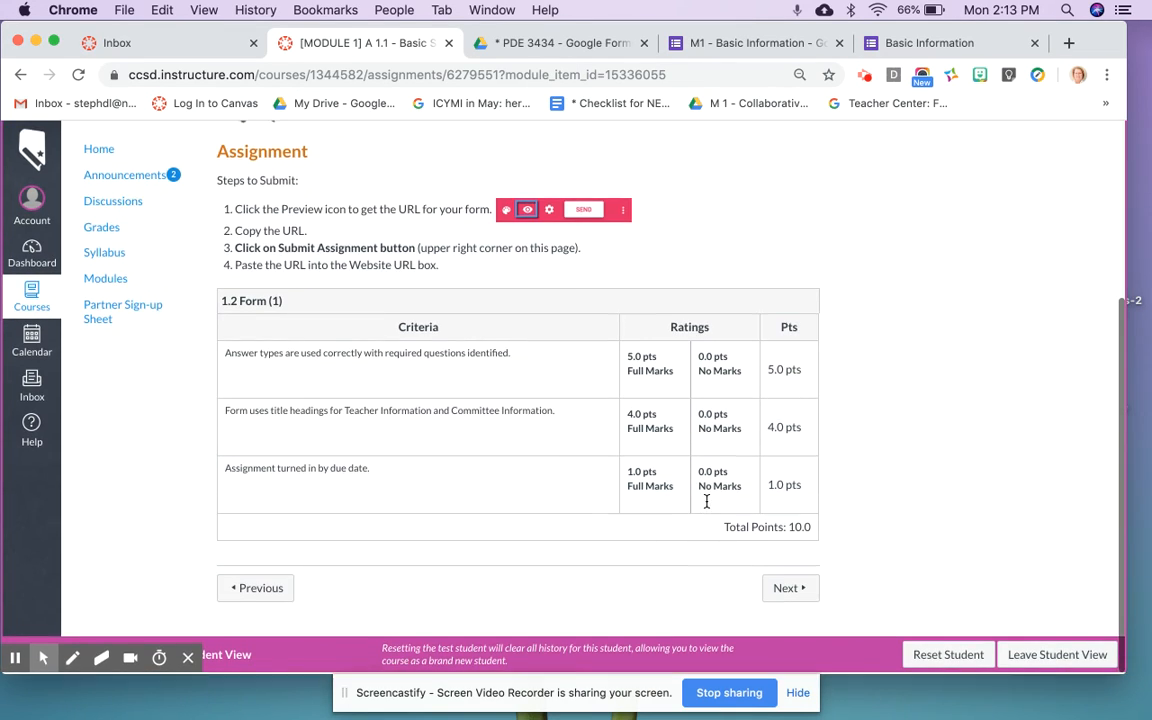
{"action": "scroll", "coordinate": [690, 360], "scroll_direction": "up", "scroll_amount": 5}
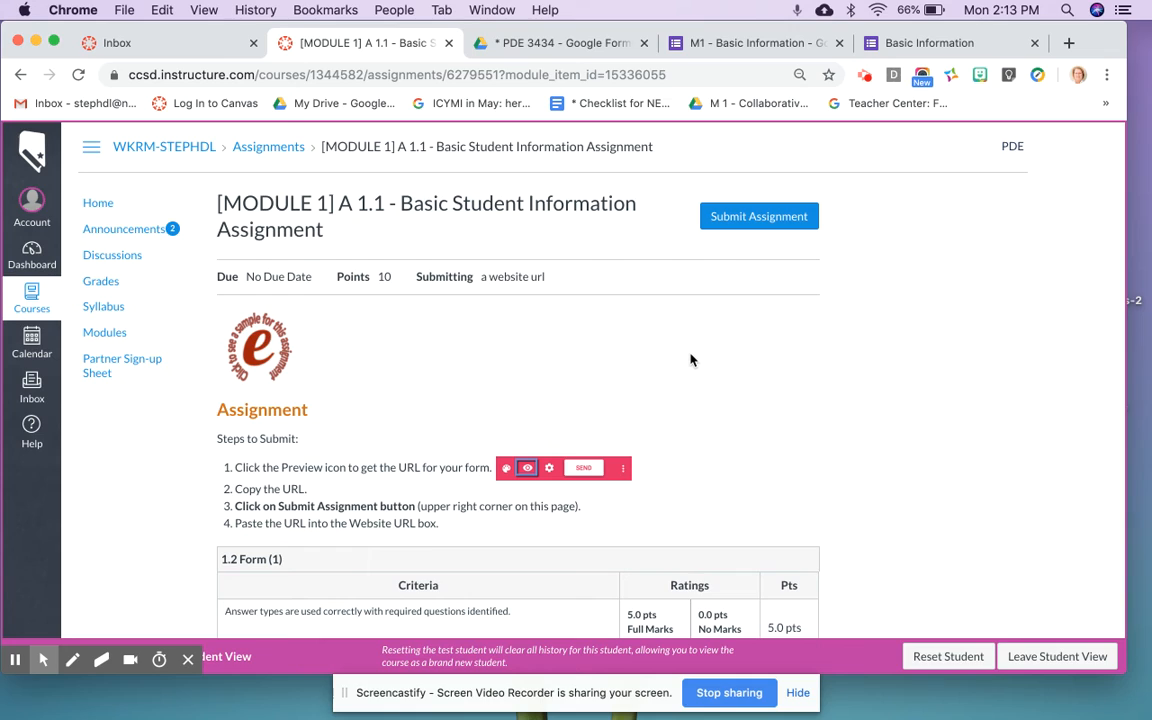
{"action": "left_click", "coordinate": [766, 218]}
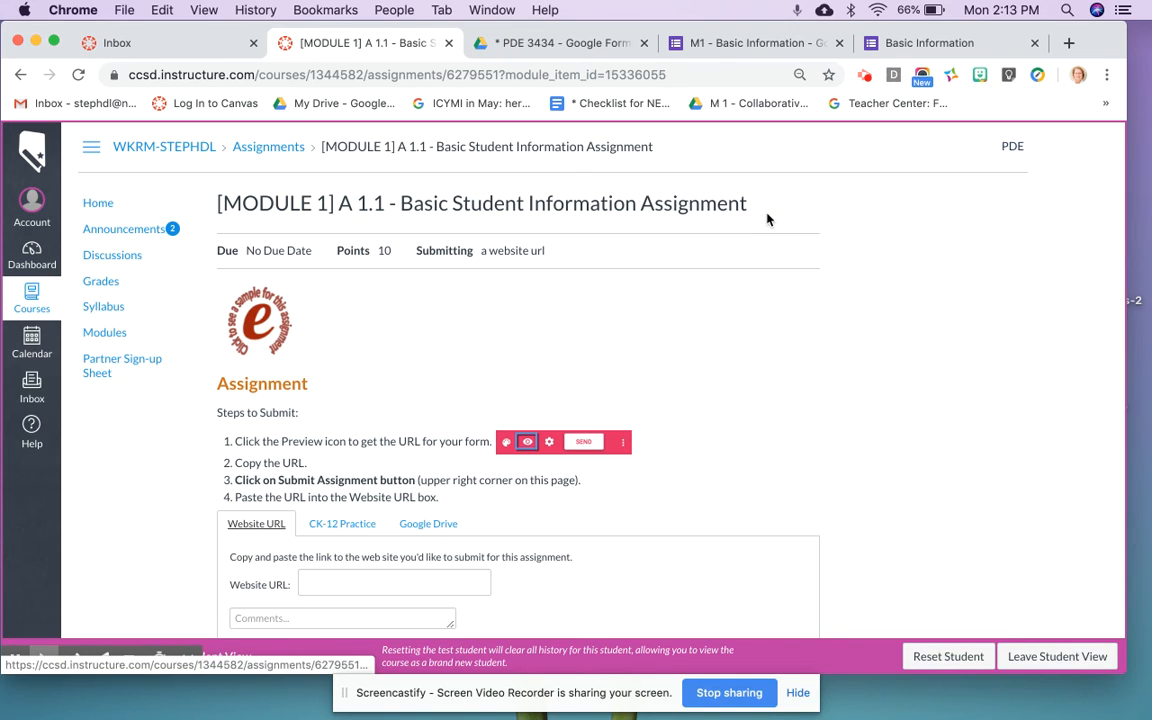
{"action": "scroll", "coordinate": [602, 334], "scroll_direction": "down", "scroll_amount": 4}
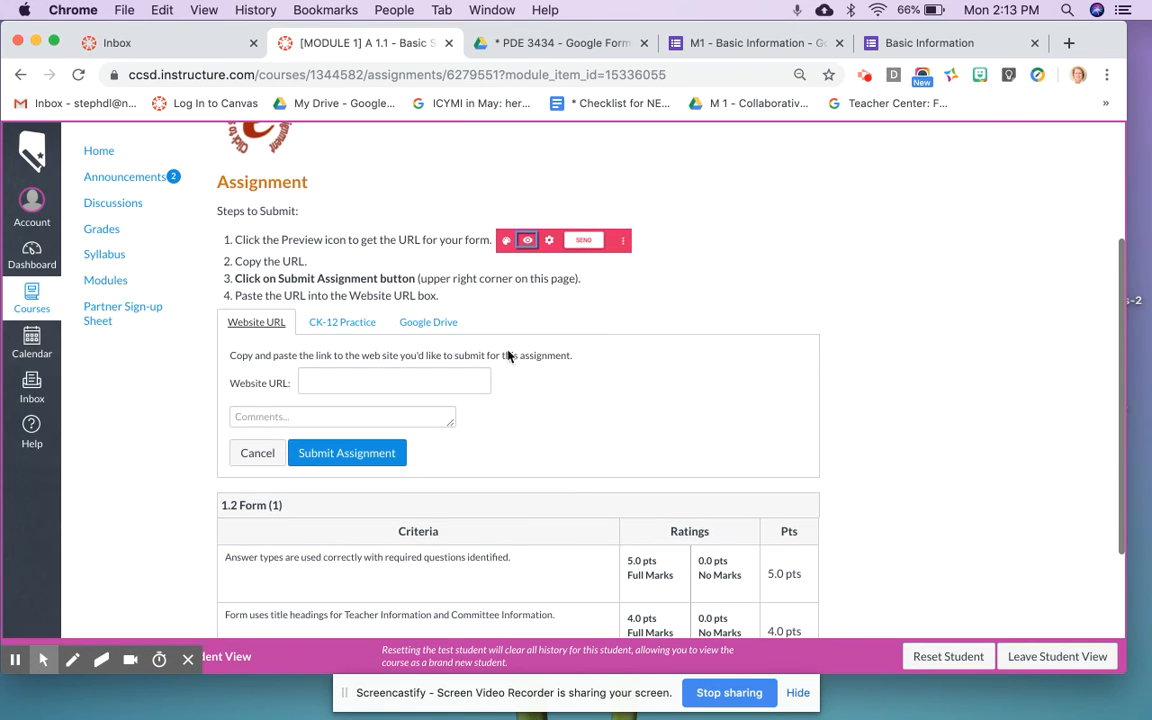
{"action": "left_click", "coordinate": [315, 382]}
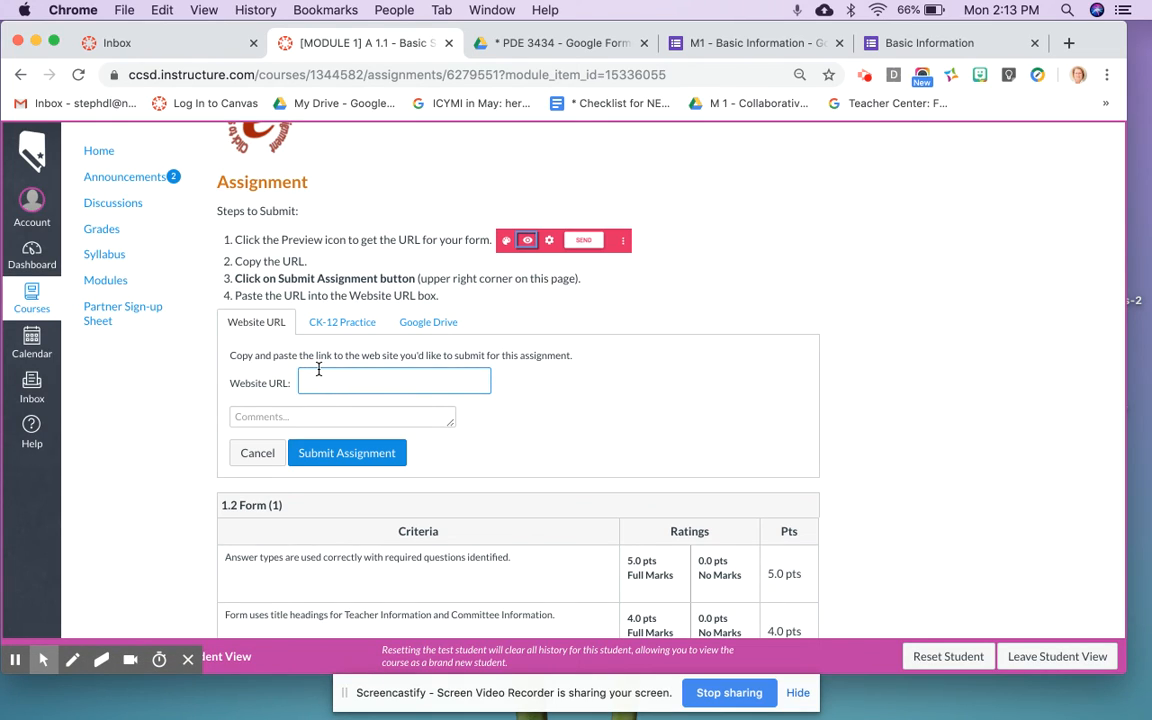
Step: Paste the Google Form link as the Website URL, add comment 'lsjdflasjdlfsjd', and submit the assignment
{"action": "key", "text": "super+v"}
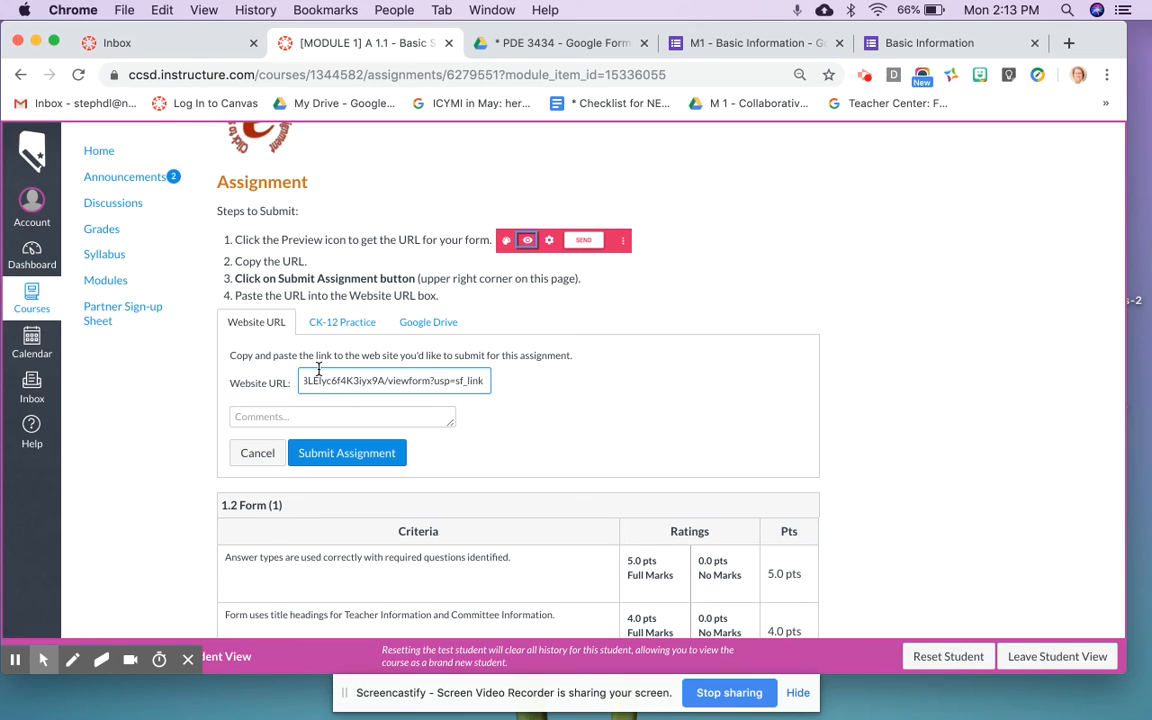
{"action": "left_click", "coordinate": [340, 414]}
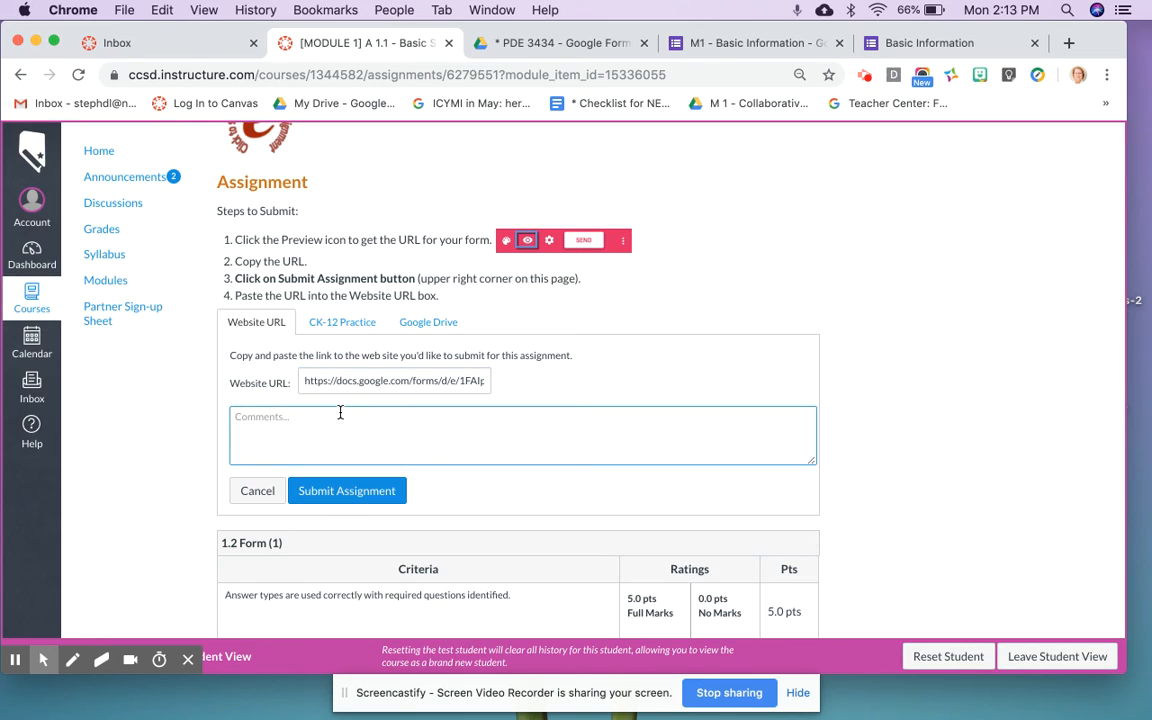
{"action": "type", "text": "lsjdflasjdlfsjd"}
{"action": "left_click", "coordinate": [348, 491]}
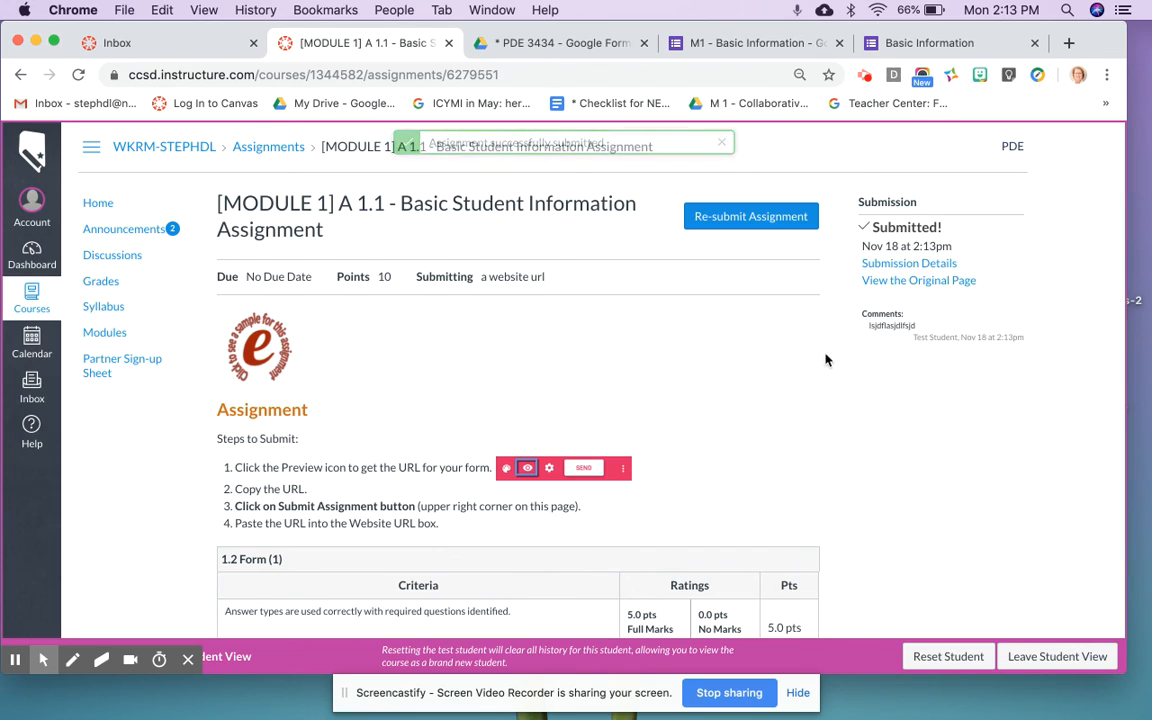
Step: View the Submission Details page listing the submitted Google Form URL
{"action": "left_click", "coordinate": [910, 264]}
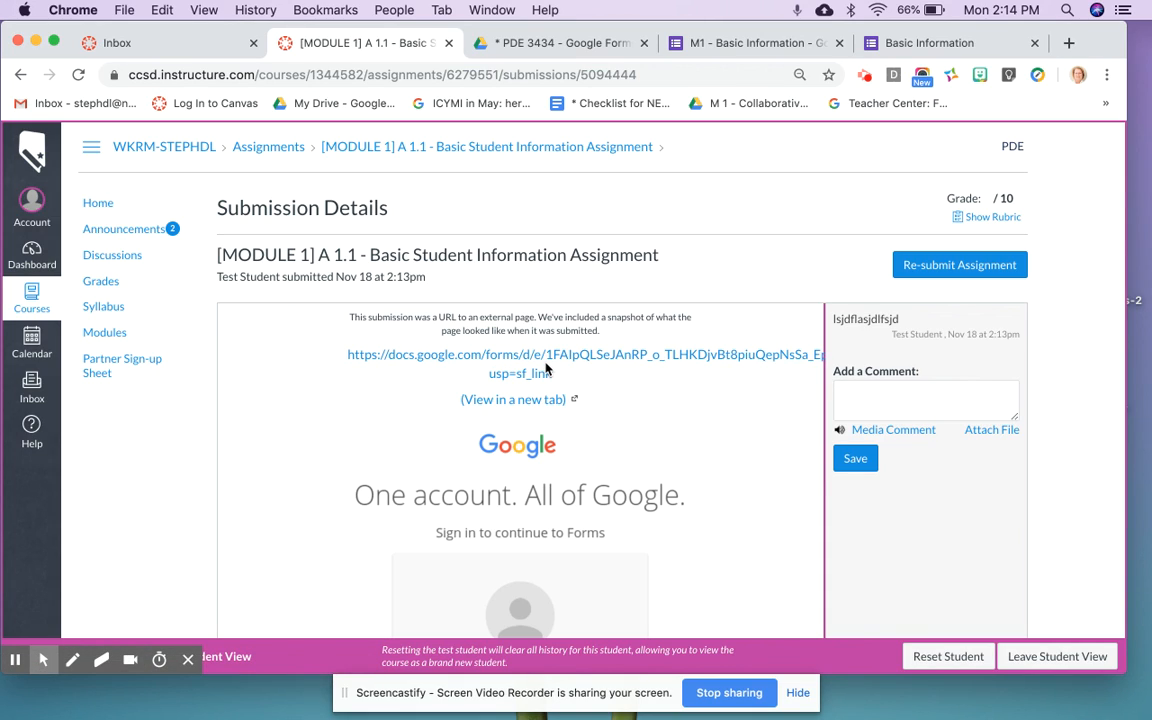
{"action": "scroll", "coordinate": [547, 370], "scroll_direction": "down", "scroll_amount": 1}
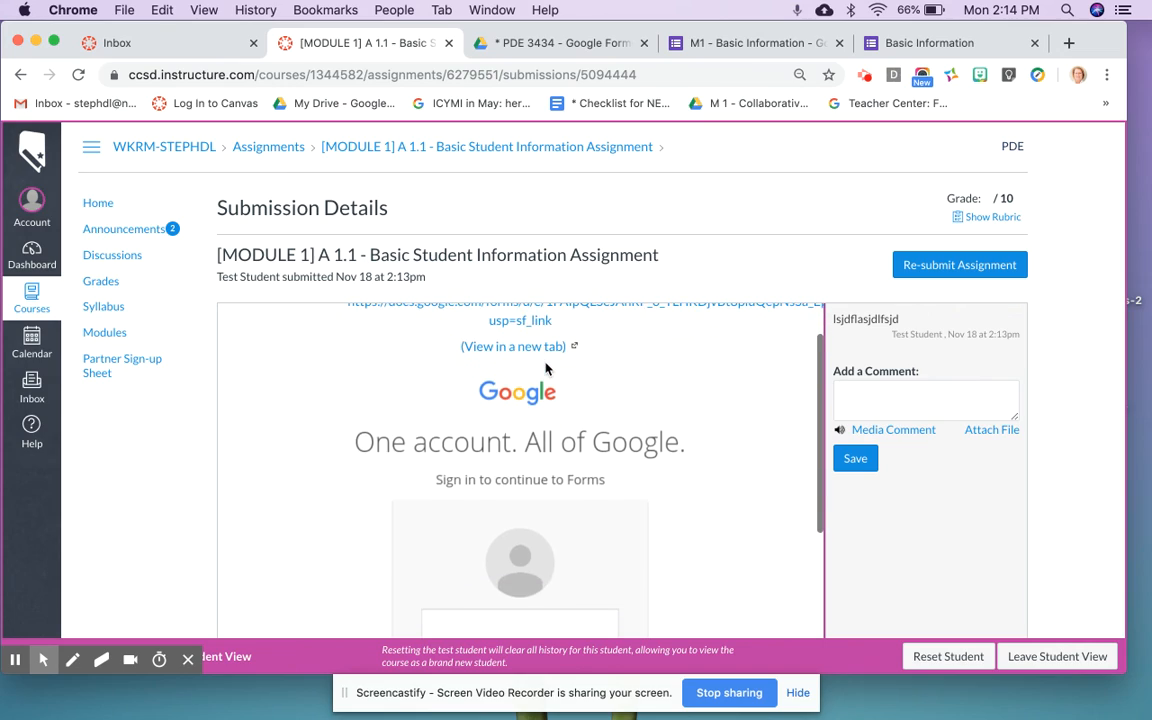
{"action": "scroll", "coordinate": [547, 370], "scroll_direction": "up", "scroll_amount": 1}
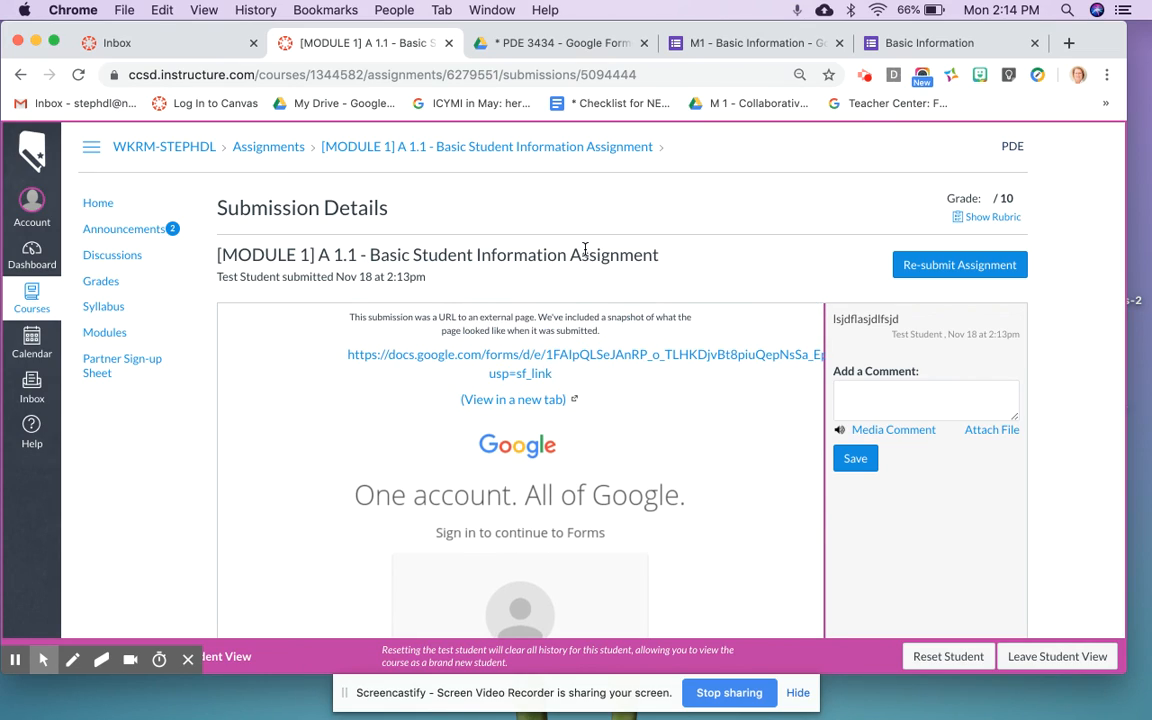